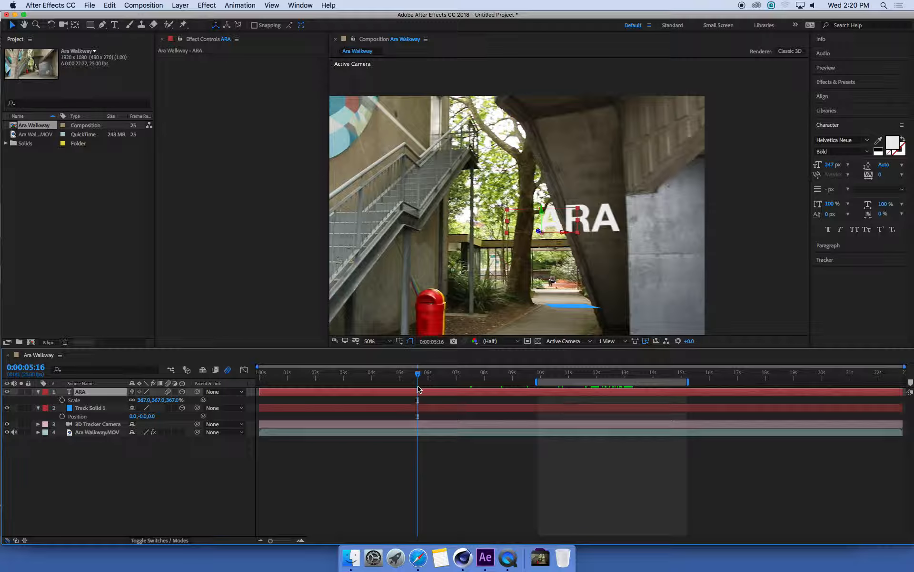
# Scrub through the shot to check how the ARA text overlaps the concrete pillar as the camera moves
pyautogui.click(496, 375)
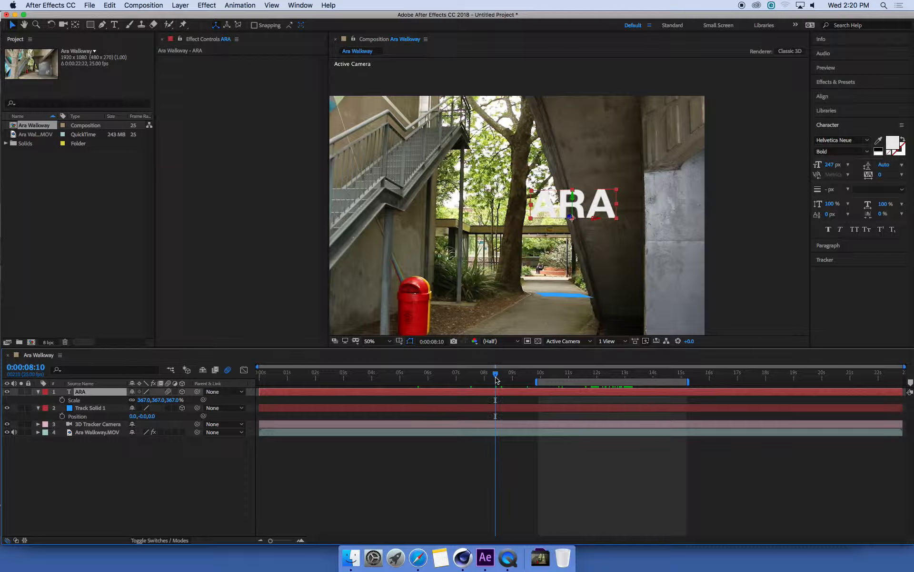
pyautogui.click(608, 375)
pyautogui.click(671, 375)
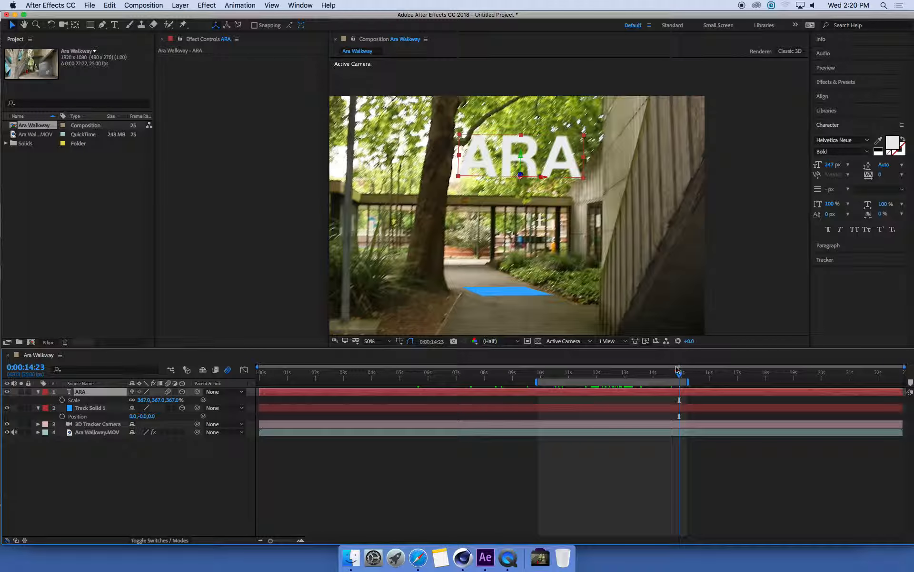
pyautogui.click(609, 375)
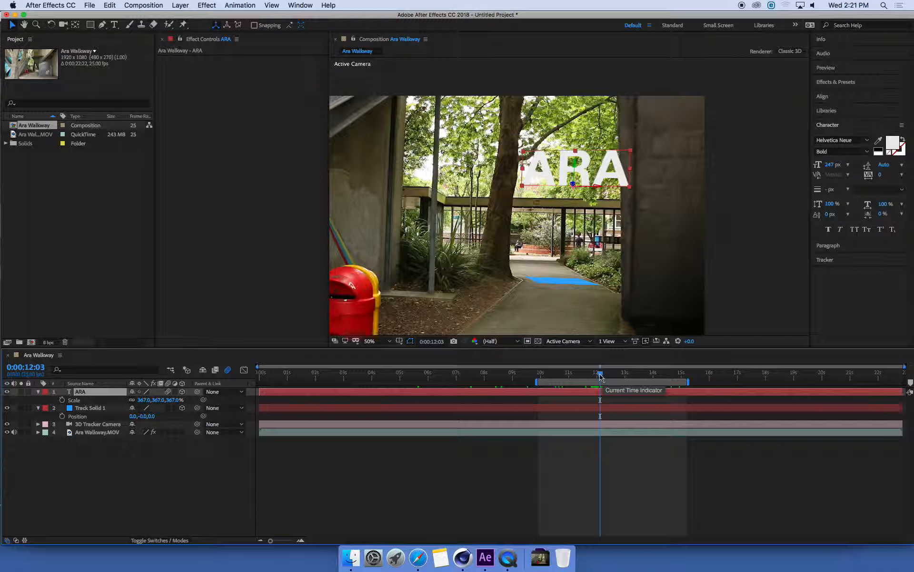
# At 0:00:00:00, draw a closed four-point Pen mask on the ARA layer, following the pillar's slanted edge and enclosing the text in front of it
pyautogui.moveTo(596, 364); pyautogui.dragTo(163, 399)
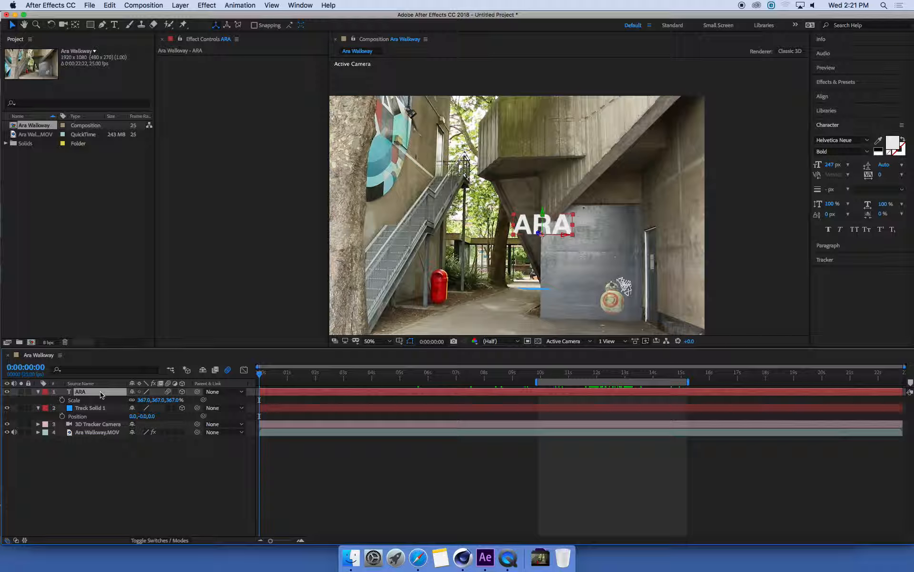
pyautogui.click(103, 26)
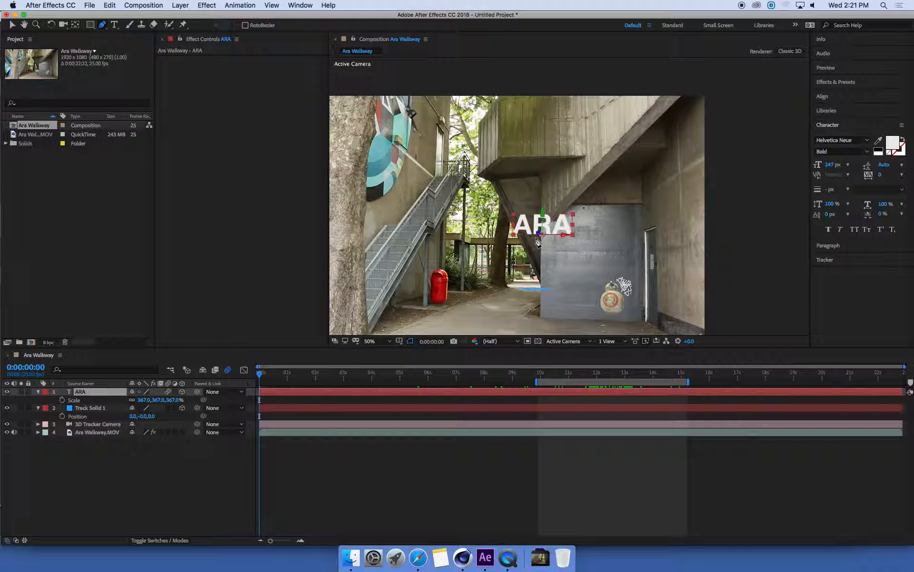
pyautogui.scroll(2, 553, 204)
pyautogui.moveTo(507, 197); pyautogui.dragTo(528, 133)
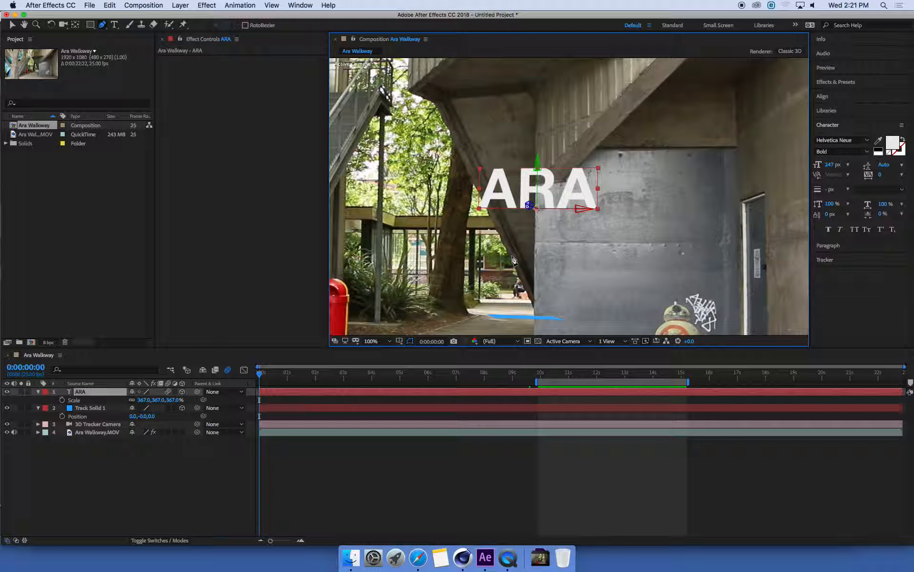
pyautogui.click(459, 150)
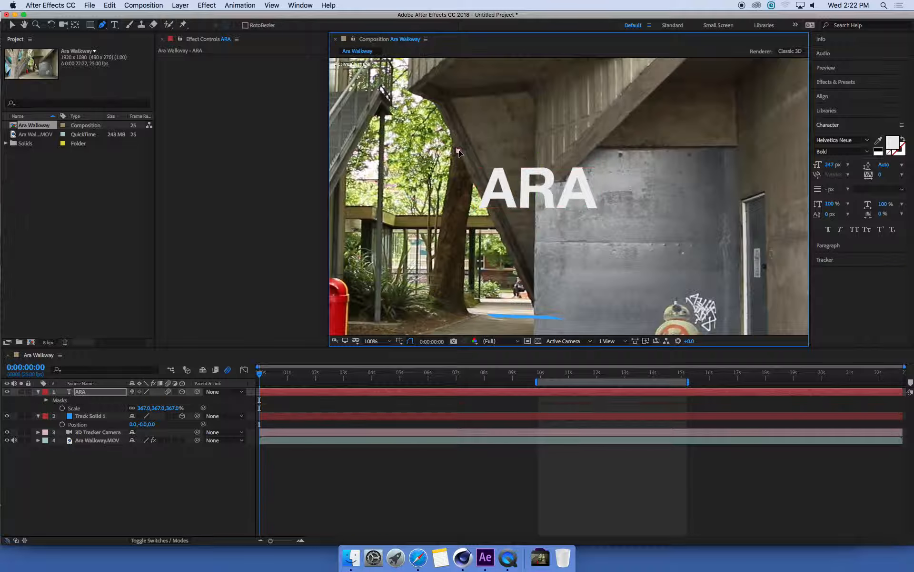
pyautogui.click(507, 248)
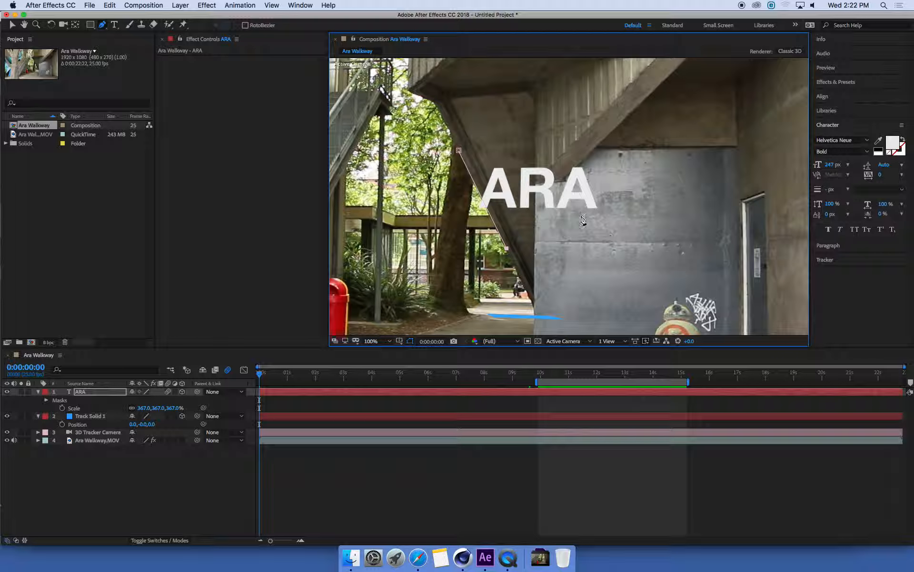
pyautogui.click(625, 253)
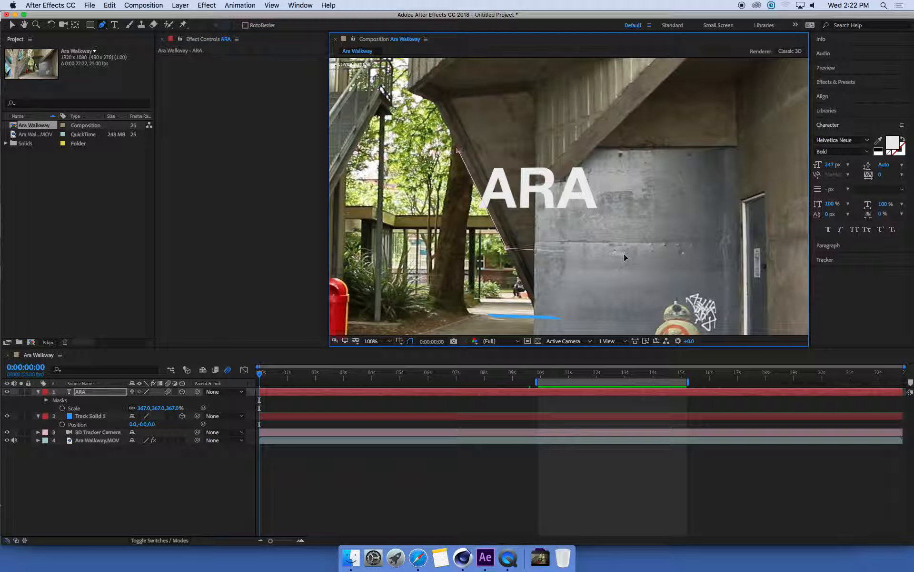
pyautogui.click(620, 135)
pyautogui.click(459, 153)
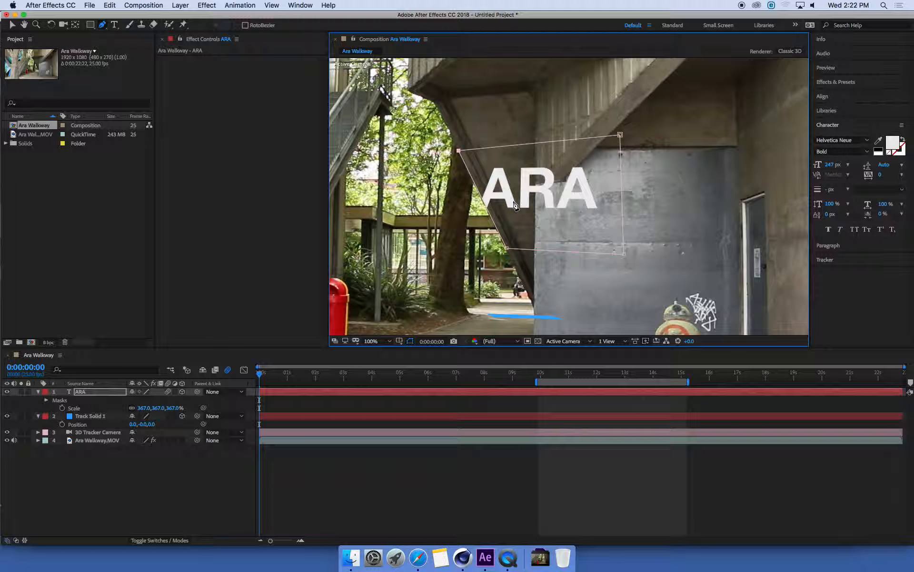
# Show the ARA layer's mask properties and set Mask 1's mode to Subtract
pyautogui.click(100, 392)
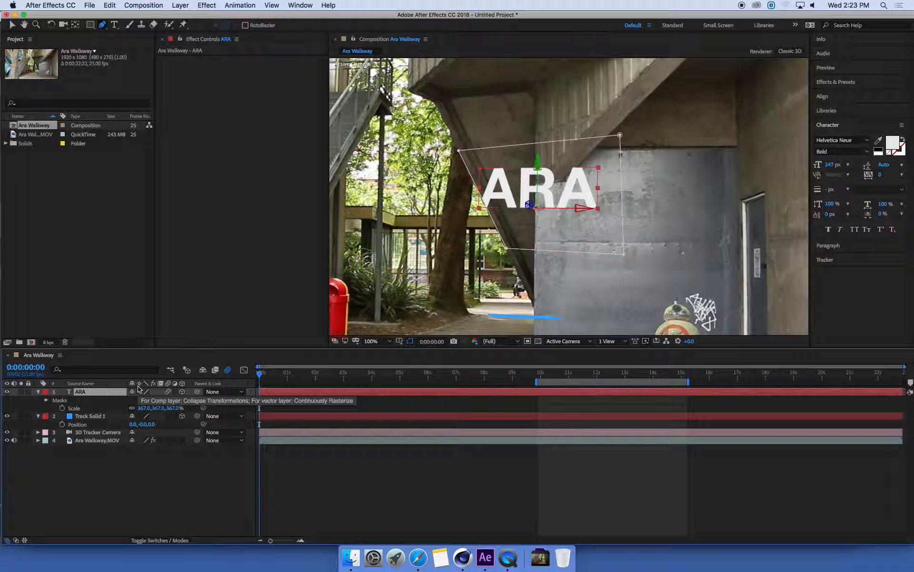
pyautogui.press('s')
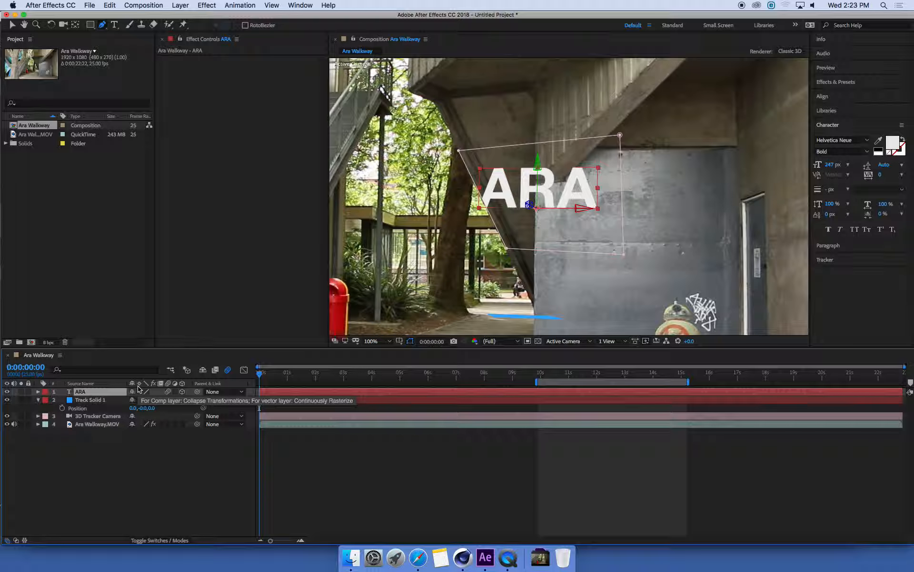
pyautogui.press('m')
pyautogui.press('m')
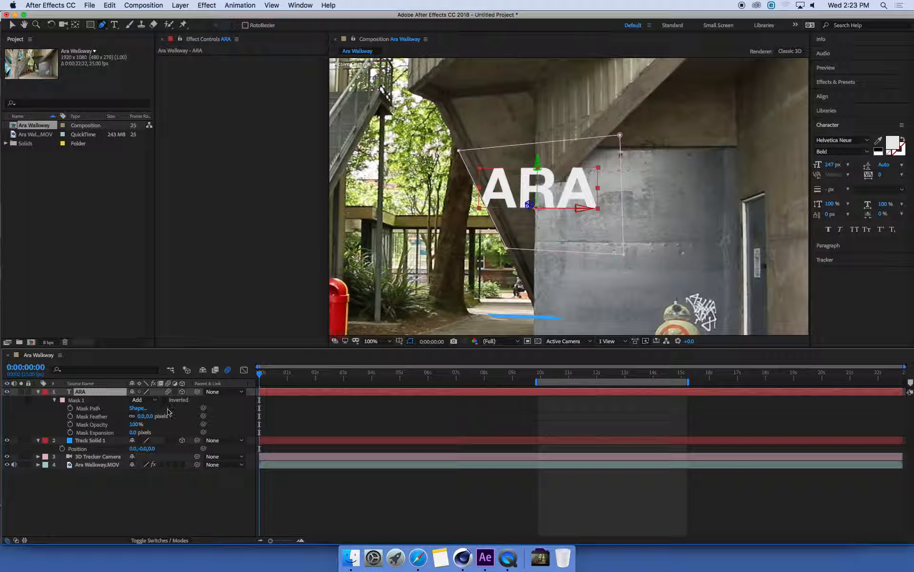
pyautogui.click(147, 402)
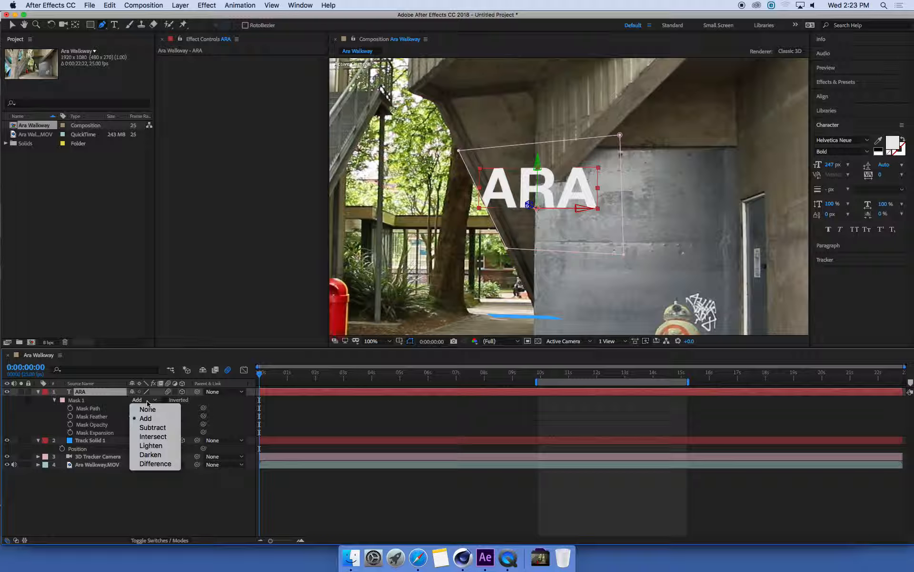
pyautogui.click(150, 428)
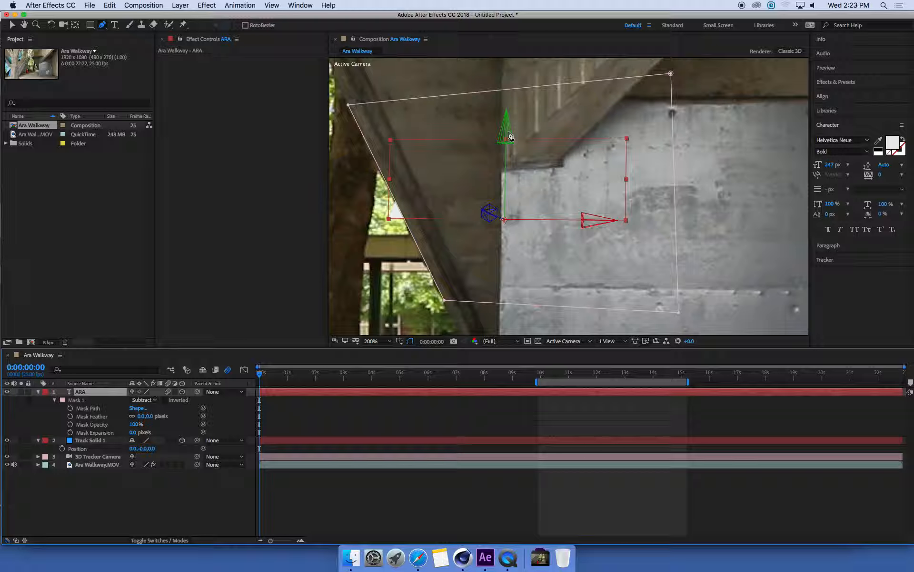
# Fine-tune the mask's two left vertices so its edge lines up with the pillar's slanted edge
pyautogui.press('v')
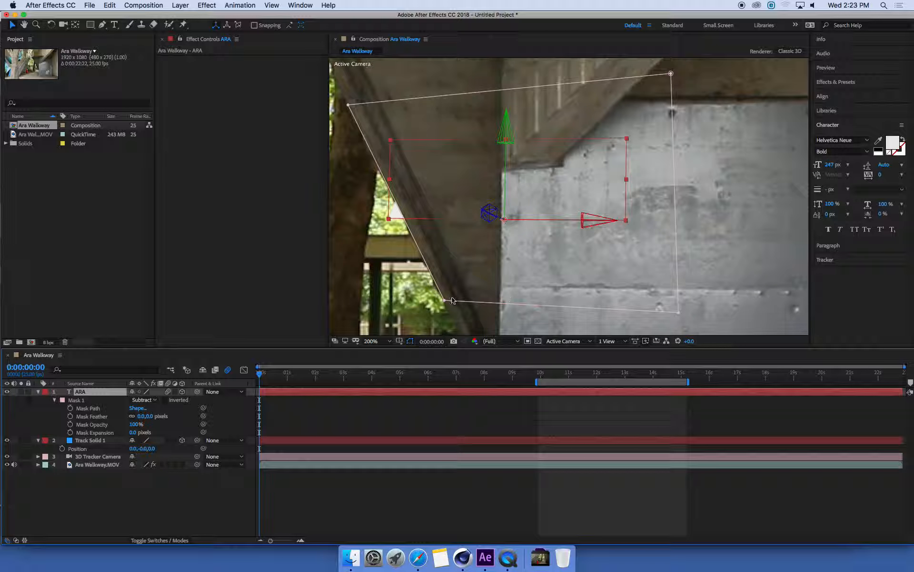
pyautogui.click(444, 301)
pyautogui.moveTo(444, 301); pyautogui.dragTo(443, 302)
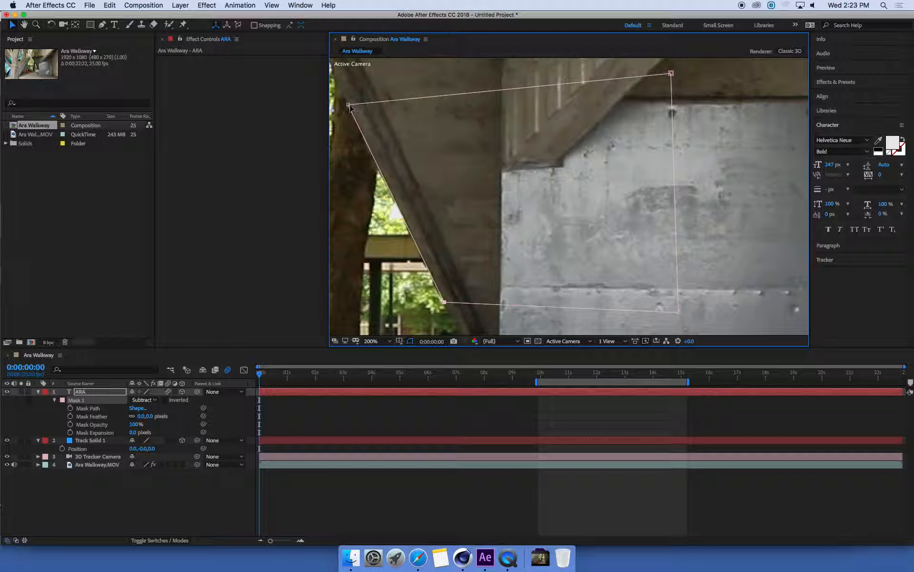
pyautogui.moveTo(353, 104); pyautogui.dragTo(350, 105)
pyautogui.moveTo(443, 301); pyautogui.dragTo(440, 302)
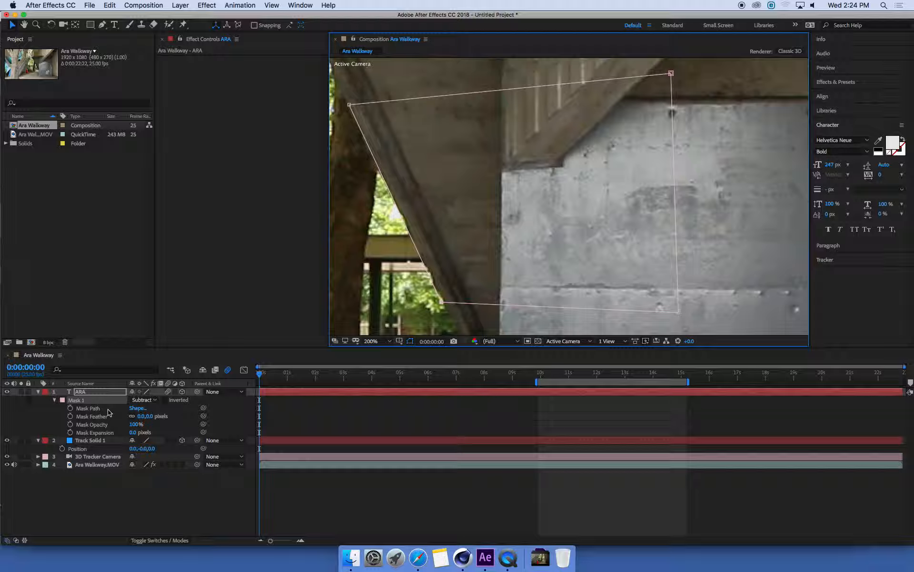
# Turn on keyframing for Mask 1's Mask Path at 0:00:00:00
pyautogui.click(70, 408)
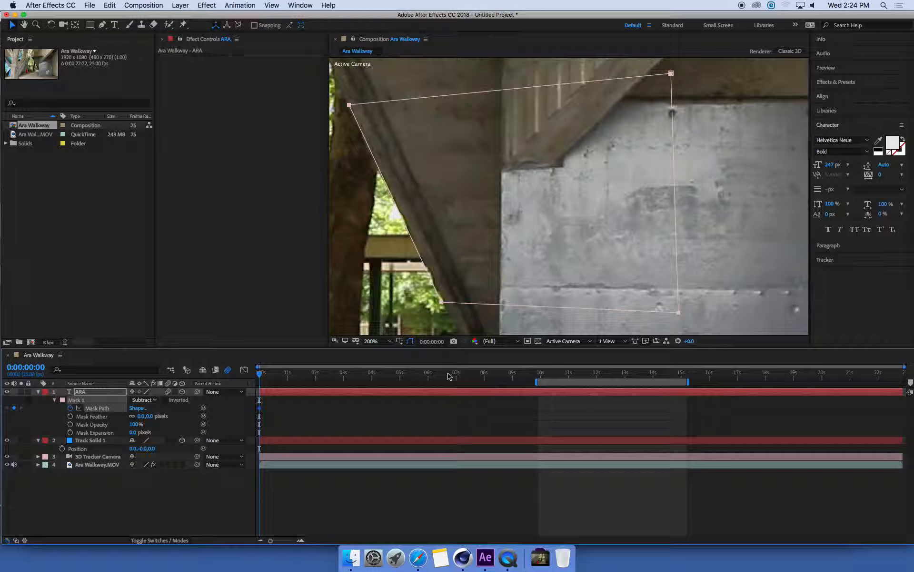
pyautogui.click(260, 376)
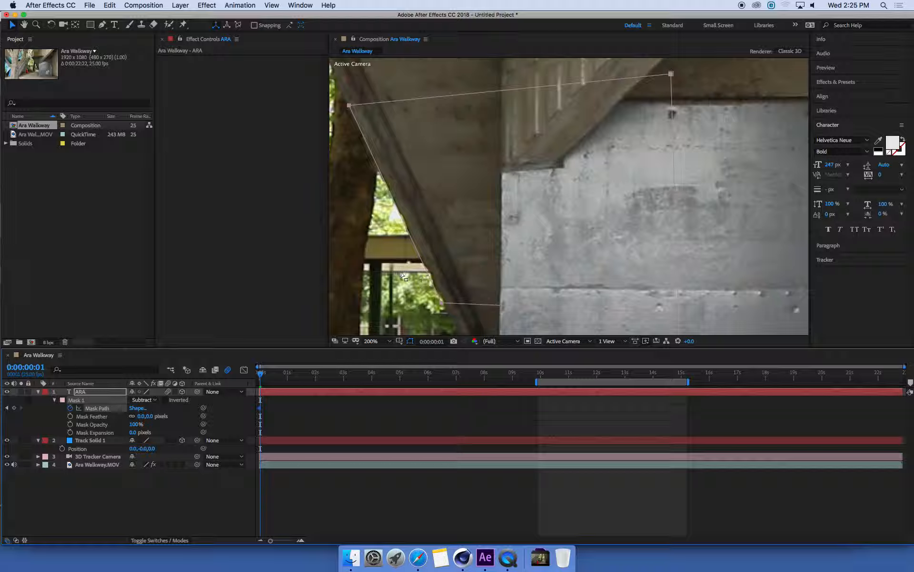
pyautogui.click(262, 376)
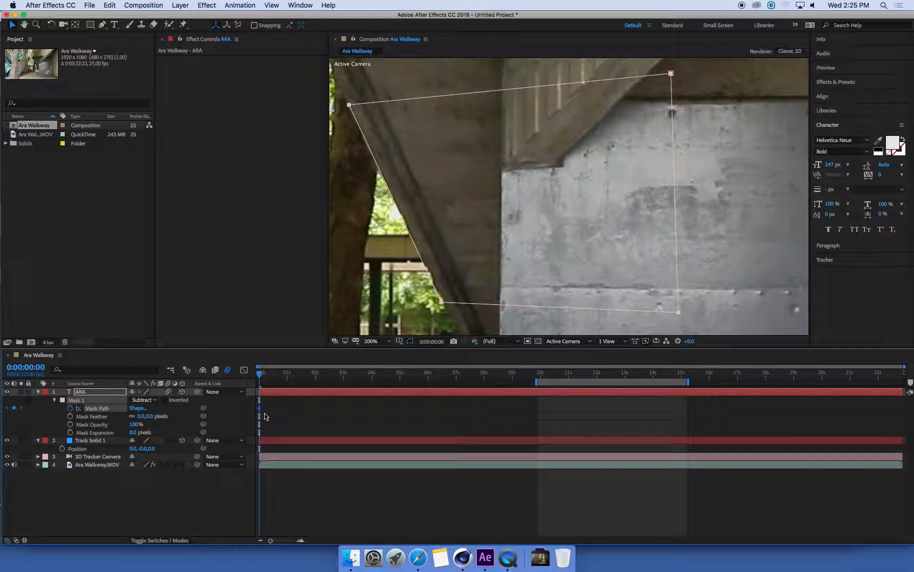
# At 0:00:14:00, move the whole mask sideways onto the pillar, clear of the ARA text
pyautogui.moveTo(260, 376); pyautogui.dragTo(509, 375)
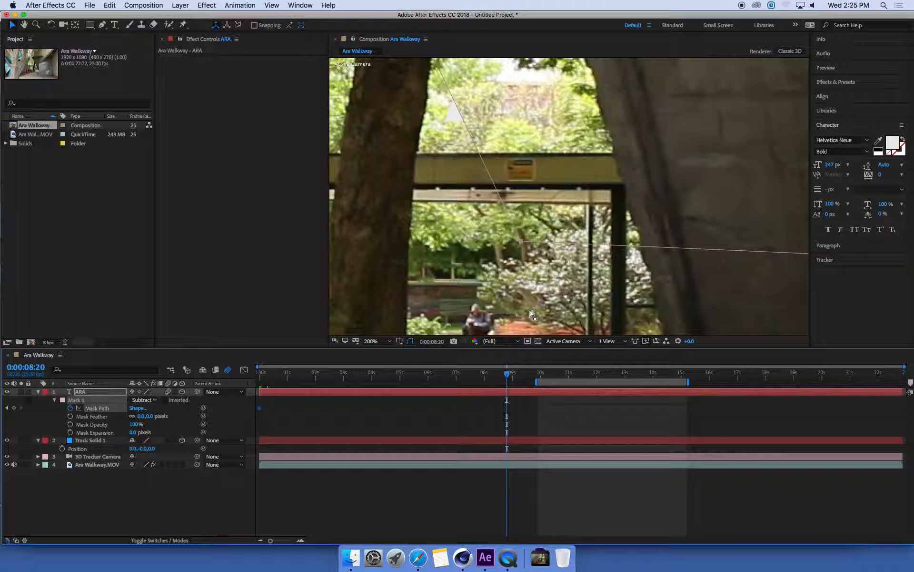
pyautogui.scroll(-2, 538, 286)
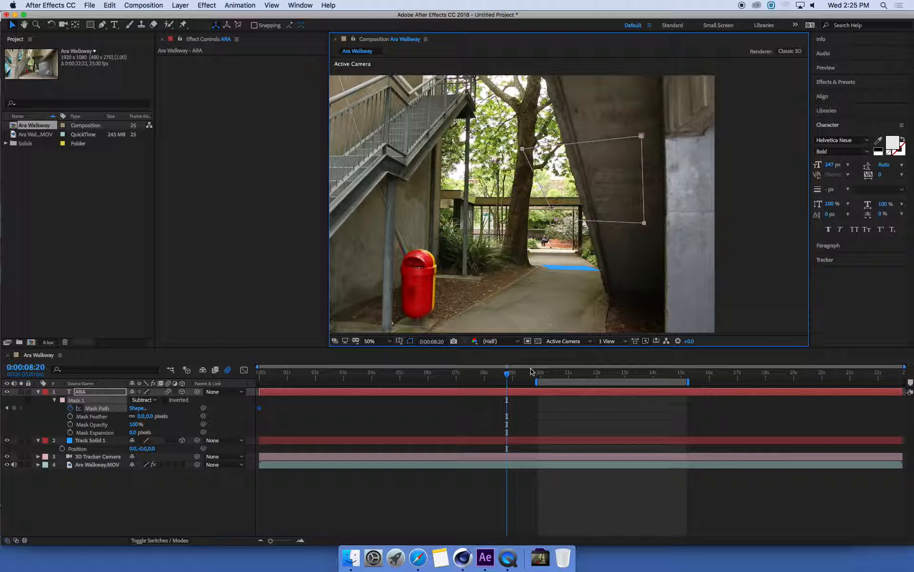
pyautogui.click(534, 373)
pyautogui.moveTo(536, 376); pyautogui.dragTo(666, 378)
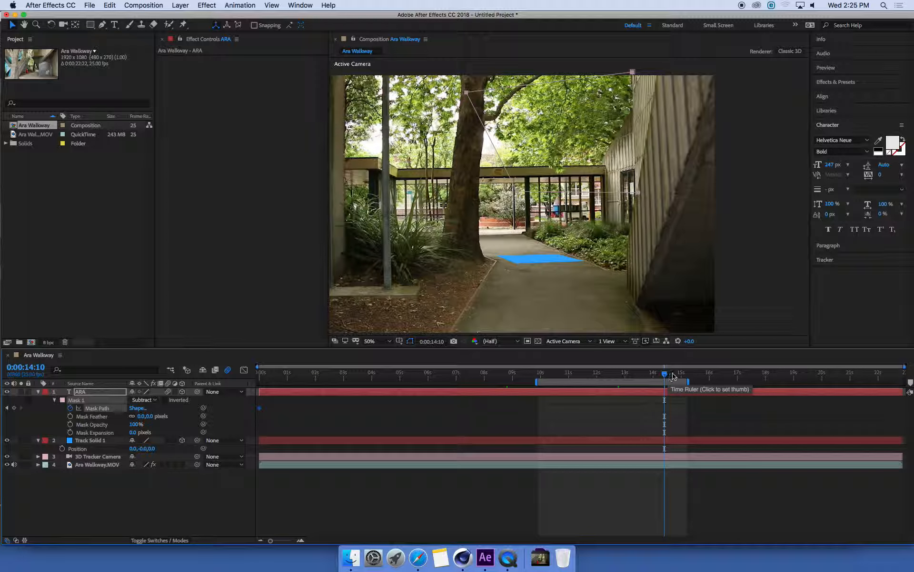
pyautogui.moveTo(669, 377); pyautogui.dragTo(653, 376)
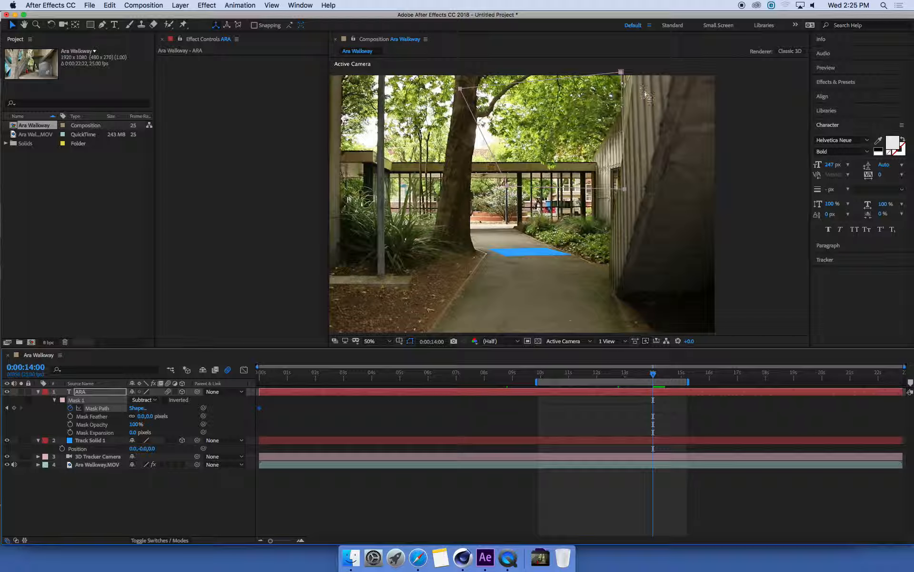
pyautogui.moveTo(621, 73); pyautogui.dragTo(783, 60)
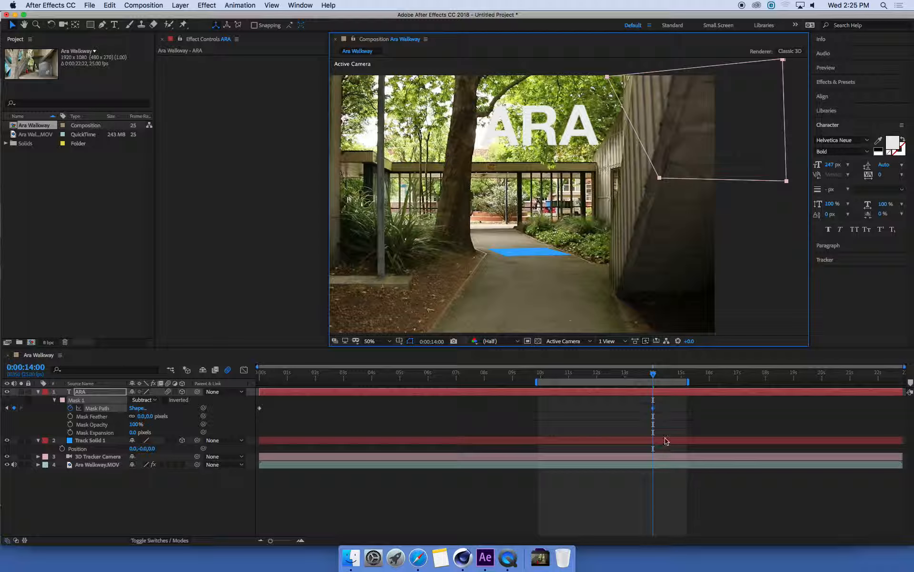
# Scrub between the two Mask Path keyframes to check how the mask follows the pillar
pyautogui.click(273, 373)
pyautogui.moveTo(281, 376); pyautogui.dragTo(439, 376)
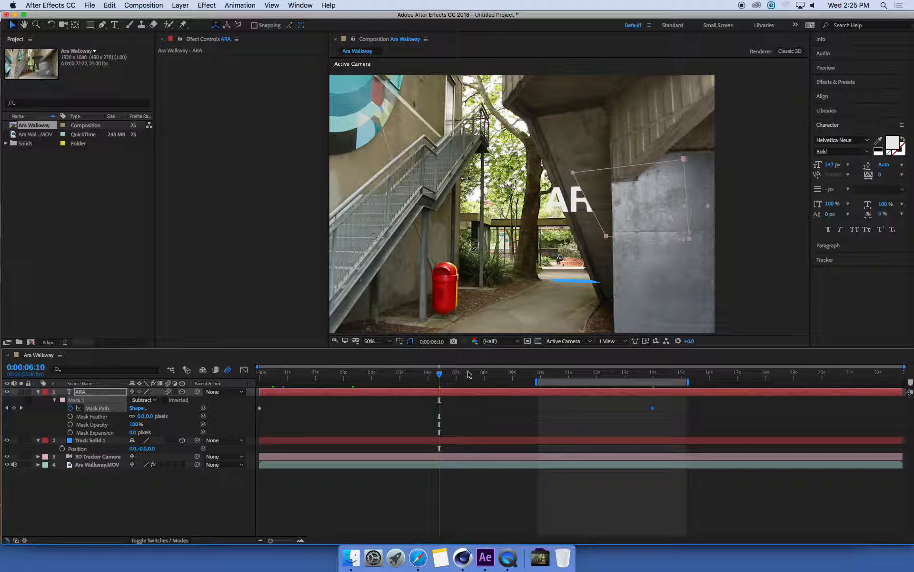
pyautogui.moveTo(506, 375); pyautogui.dragTo(556, 375)
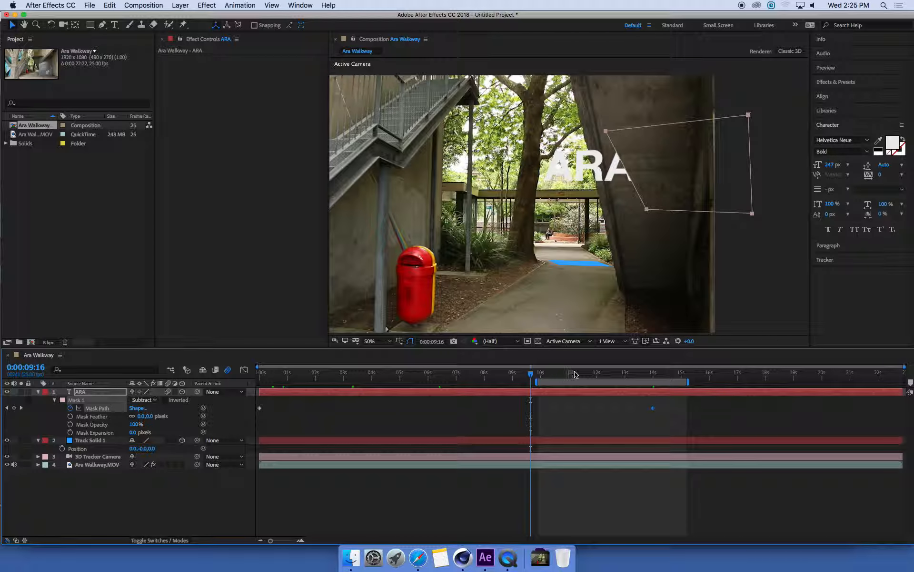
pyautogui.click(630, 375)
pyautogui.moveTo(629, 375); pyautogui.dragTo(651, 377)
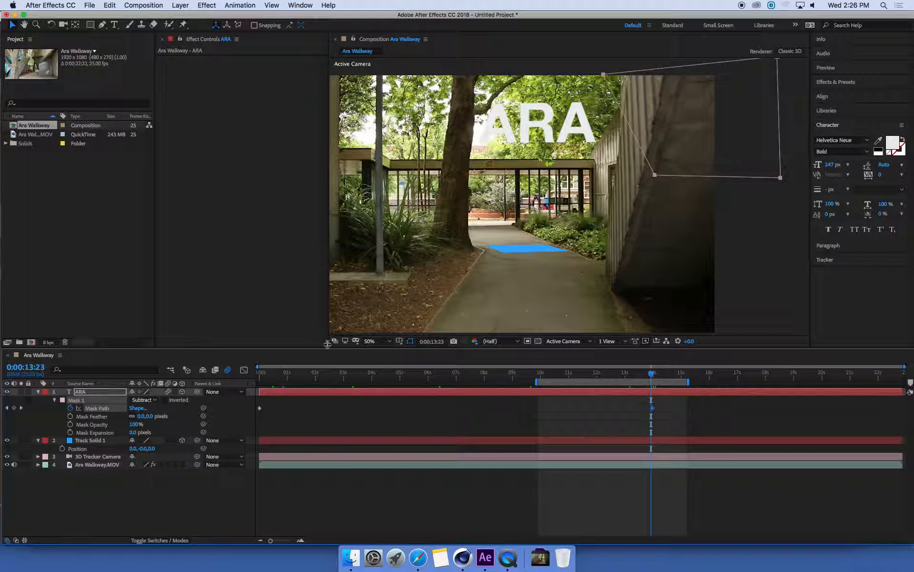
# At 0:00:02:00, shift the whole mask back onto the pillar's slanted edge and fine-tune its upper-left vertex
pyautogui.click(317, 377)
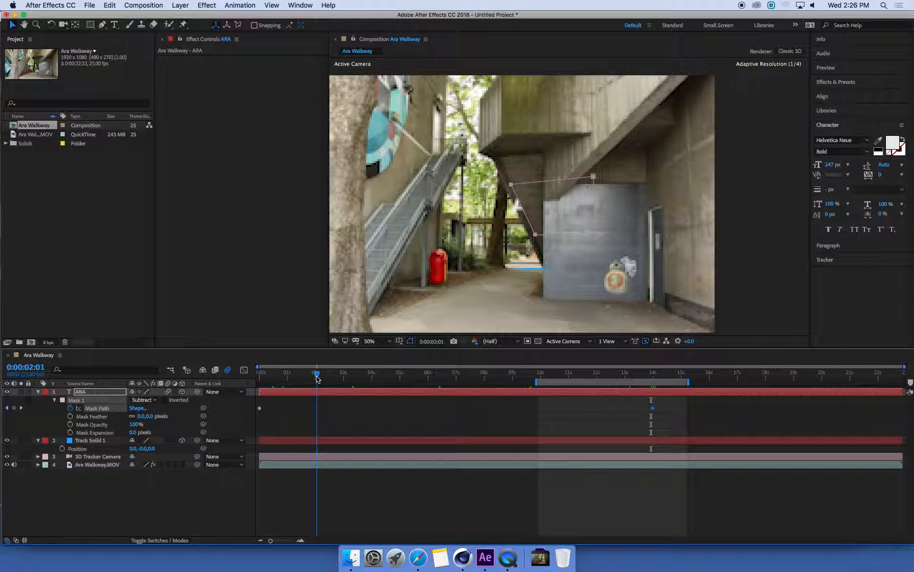
pyautogui.click(315, 377)
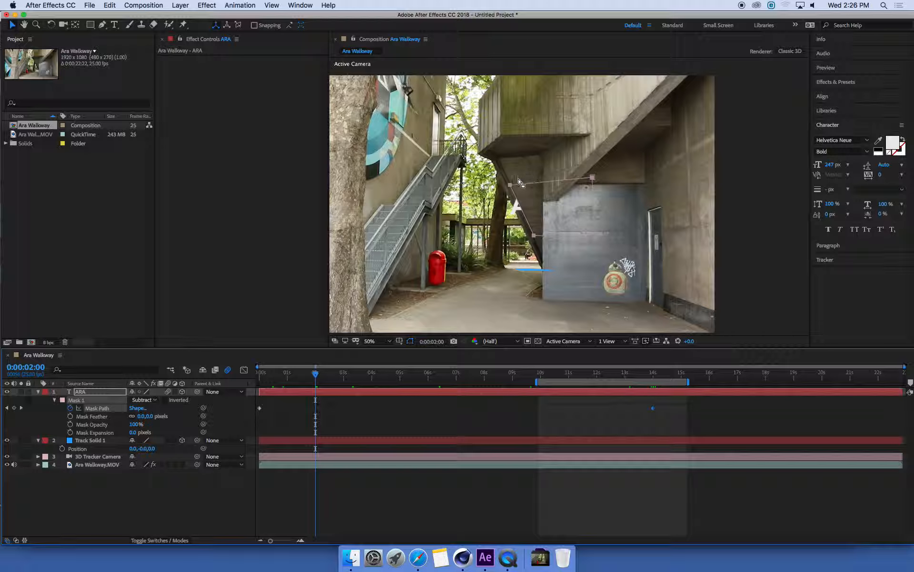
pyautogui.press('.')
pyautogui.press('.')
pyautogui.press('.')
pyautogui.press('.')
pyautogui.moveTo(445, 179); pyautogui.dragTo(590, 94)
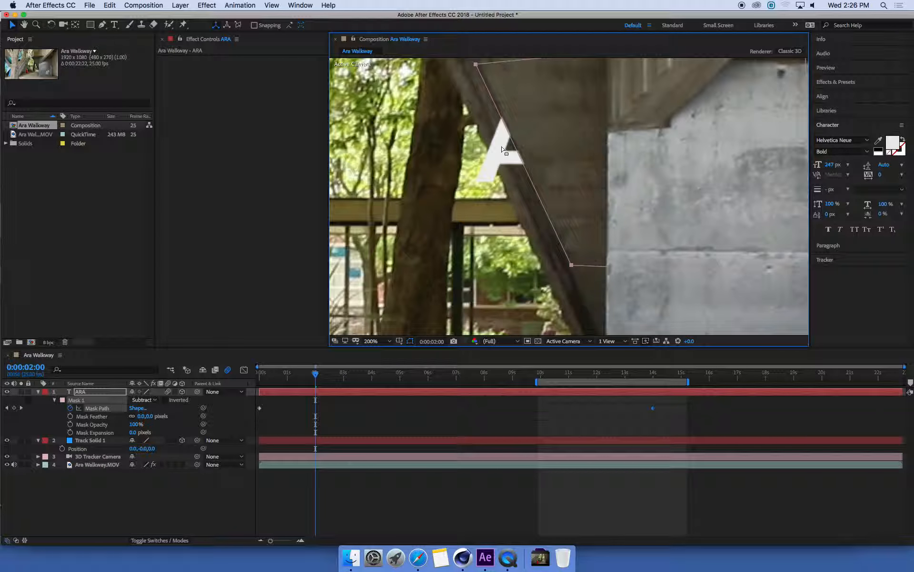
pyautogui.moveTo(543, 137); pyautogui.dragTo(543, 149)
pyautogui.click(475, 75)
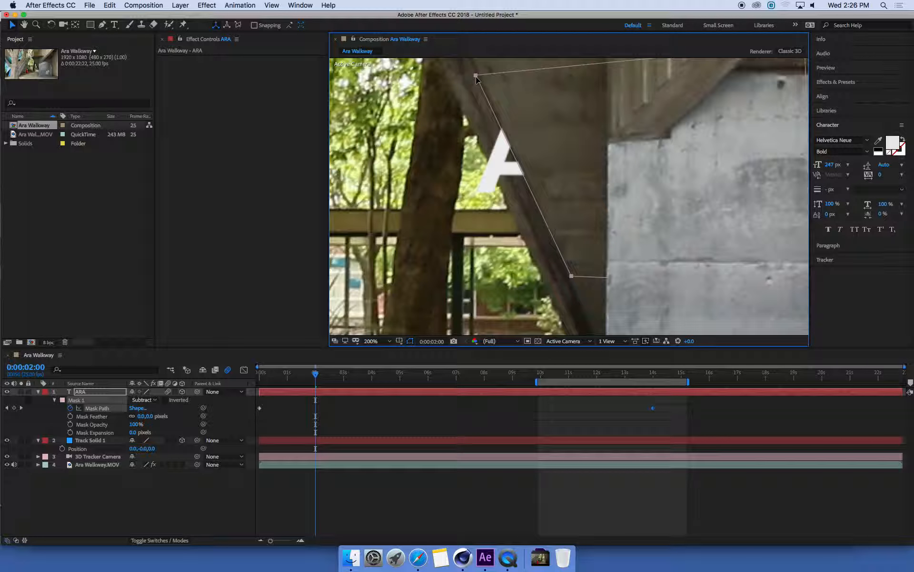
pyautogui.moveTo(476, 75); pyautogui.dragTo(450, 81)
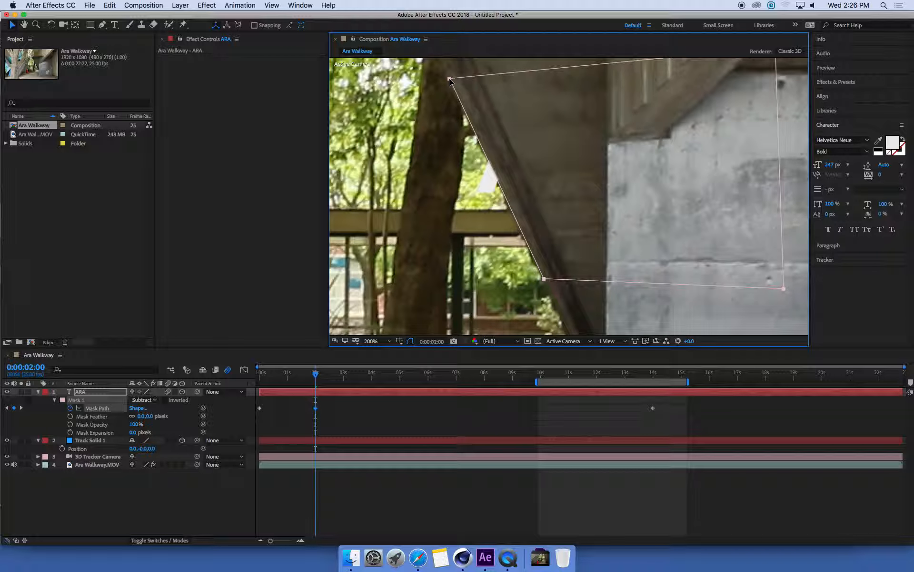
pyautogui.click(394, 94)
pyautogui.moveTo(450, 81); pyautogui.dragTo(447, 82)
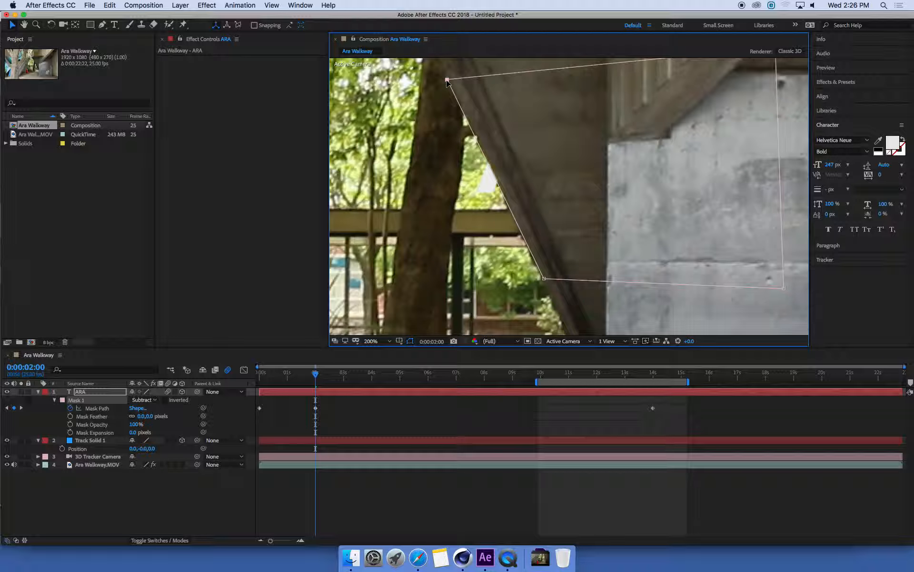
# Nudge the mask's lower-left vertex onto the pillar edge at 0:00:02:00, and fit both left vertices to that edge at 0:00:04:00
pyautogui.moveTo(543, 280); pyautogui.dragTo(542, 281)
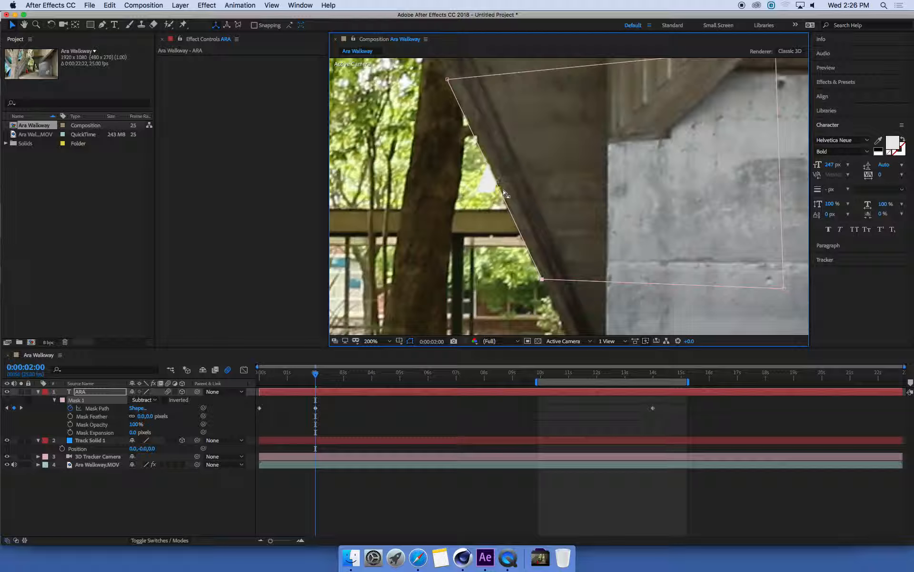
pyautogui.moveTo(324, 378); pyautogui.dragTo(372, 378)
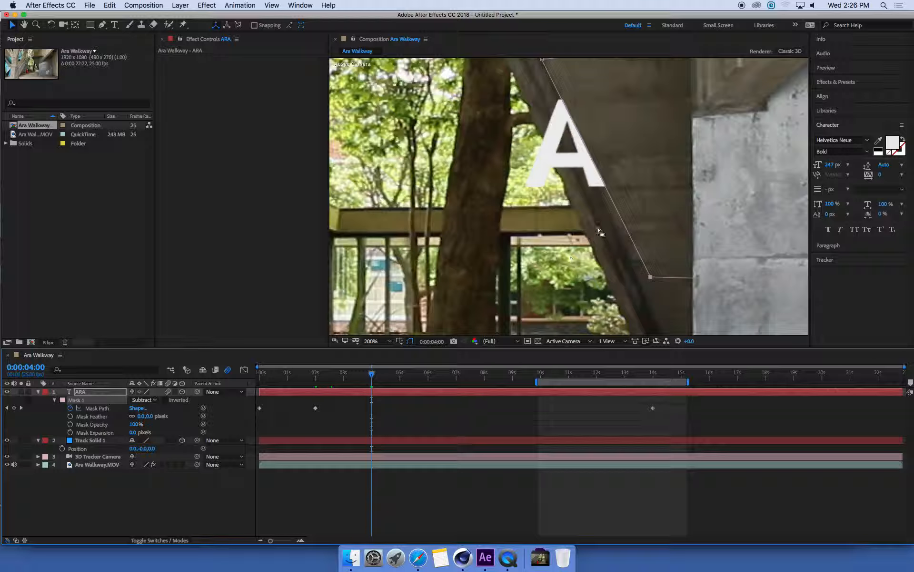
pyautogui.moveTo(623, 179); pyautogui.dragTo(603, 215)
pyautogui.press('v')
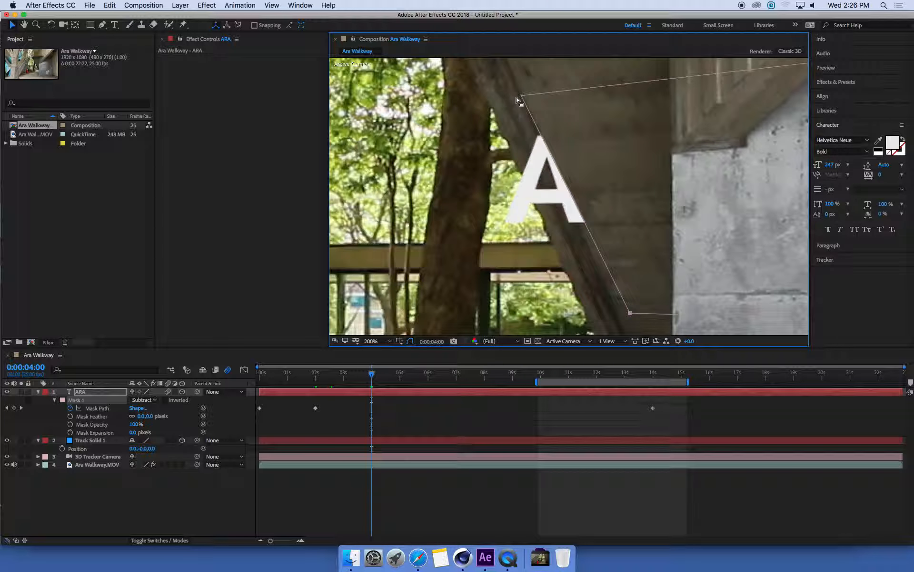
pyautogui.moveTo(521, 96); pyautogui.dragTo(478, 101)
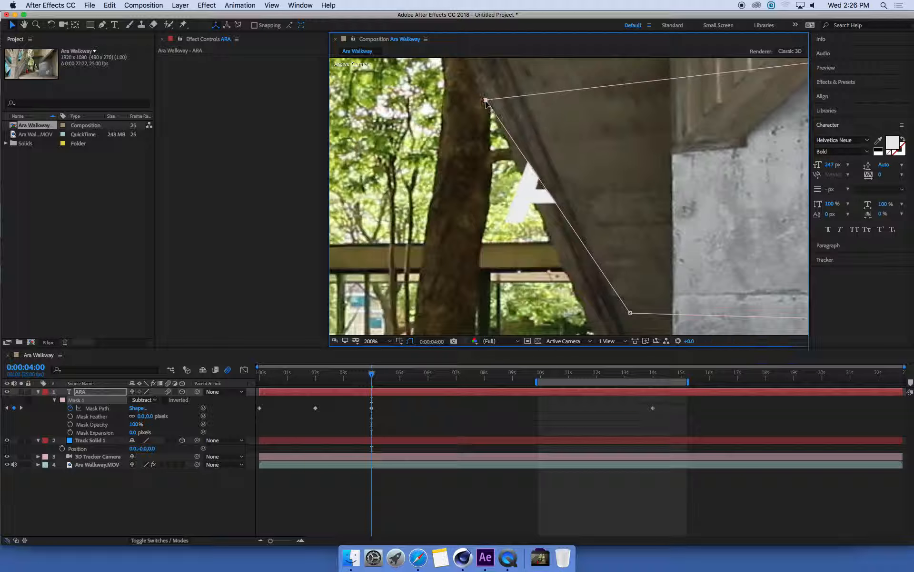
pyautogui.moveTo(631, 316); pyautogui.dragTo(585, 320)
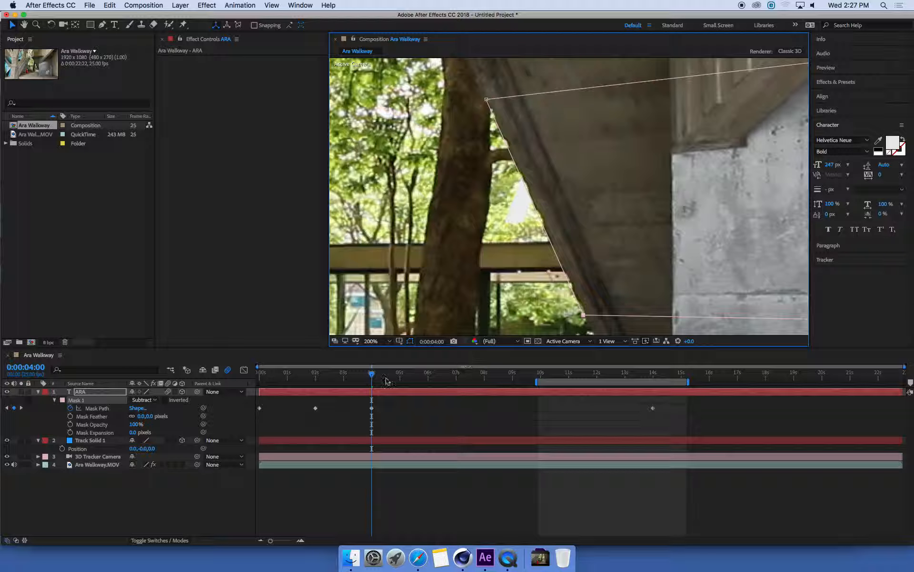
# At 0:00:06:00, move the mask's upper-left and lower-left vertices onto the pillar's slanted edge
pyautogui.moveTo(386, 379); pyautogui.dragTo(428, 380)
pyautogui.moveTo(587, 72); pyautogui.dragTo(555, 84)
pyautogui.moveTo(703, 315); pyautogui.dragTo(652, 316)
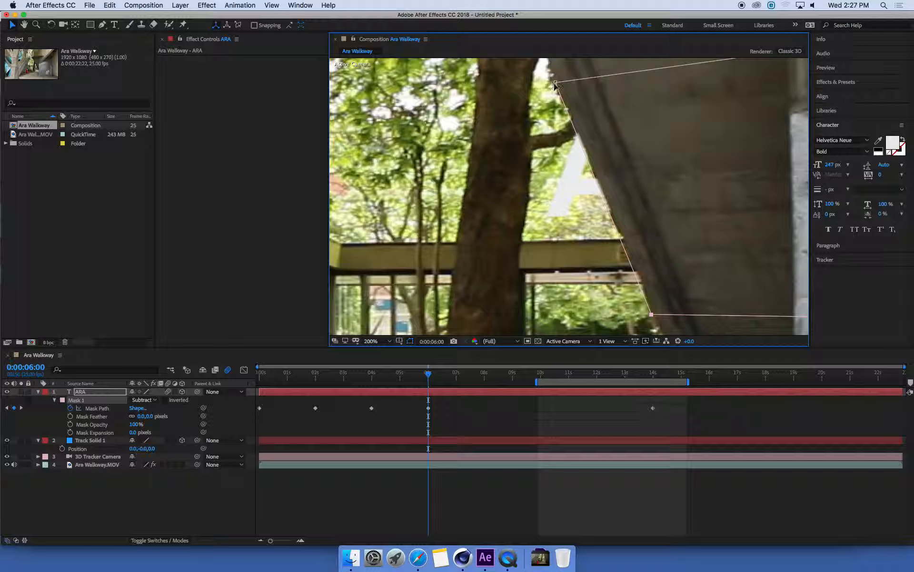
pyautogui.moveTo(555, 84); pyautogui.dragTo(551, 84)
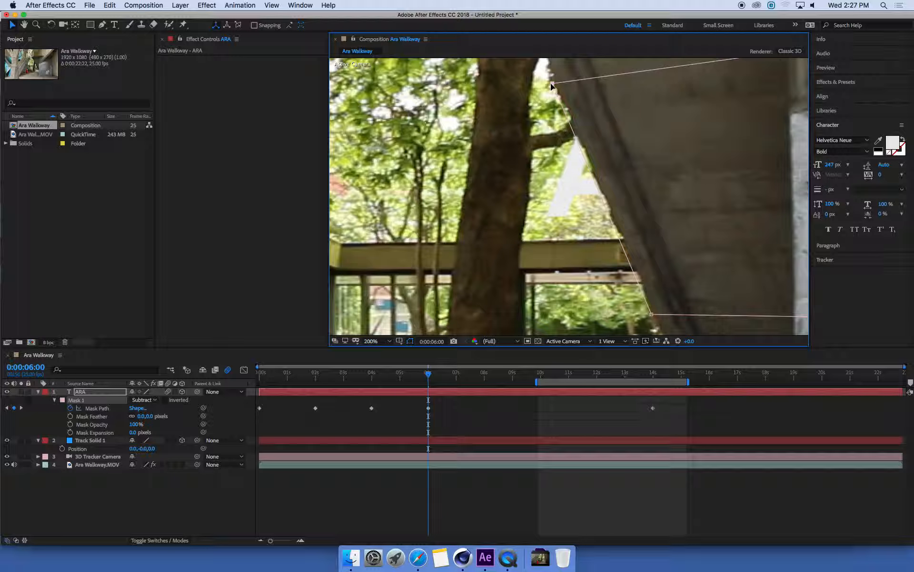
# At 0:00:08:00, align the mask's two left vertices with the pillar's edge beside the ARA text
pyautogui.moveTo(457, 379); pyautogui.dragTo(484, 379)
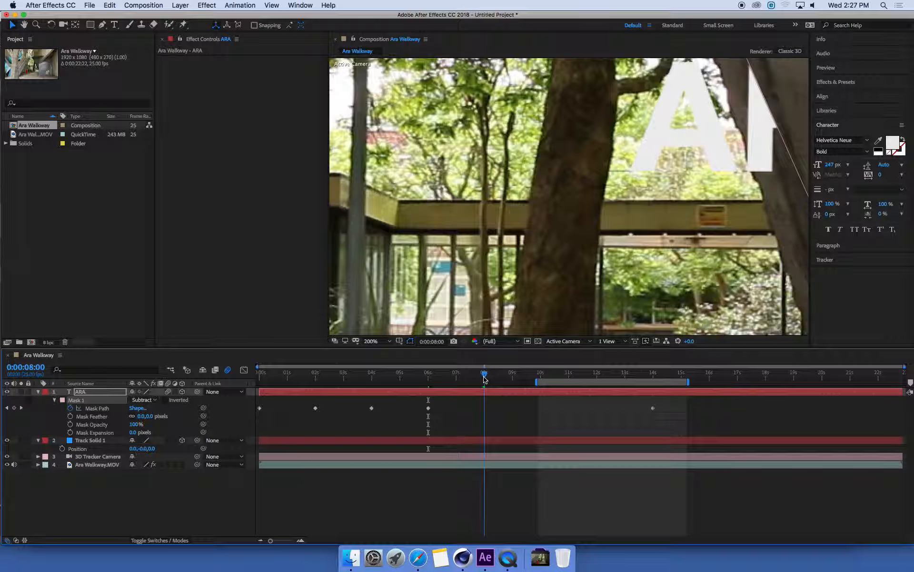
pyautogui.press('space')
pyautogui.moveTo(616, 202); pyautogui.dragTo(537, 200)
pyautogui.scroll(-2, 589, 141)
pyautogui.moveTo(567, 142); pyautogui.dragTo(554, 145)
pyautogui.moveTo(627, 276); pyautogui.dragTo(601, 281)
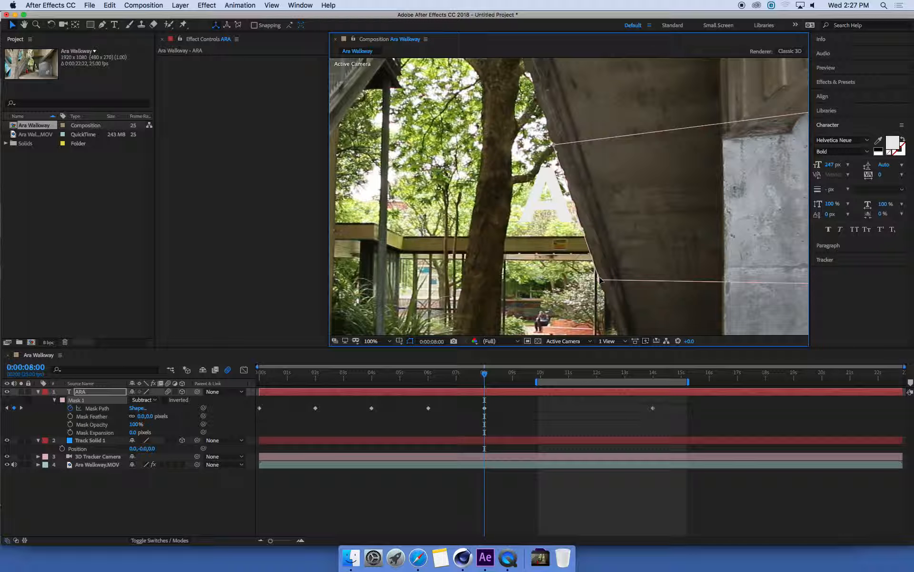
# At 0:00:10:00, fit the mask's left vertices to the pillar edge and set Mask Feather to 2 pixels
pyautogui.click(540, 375)
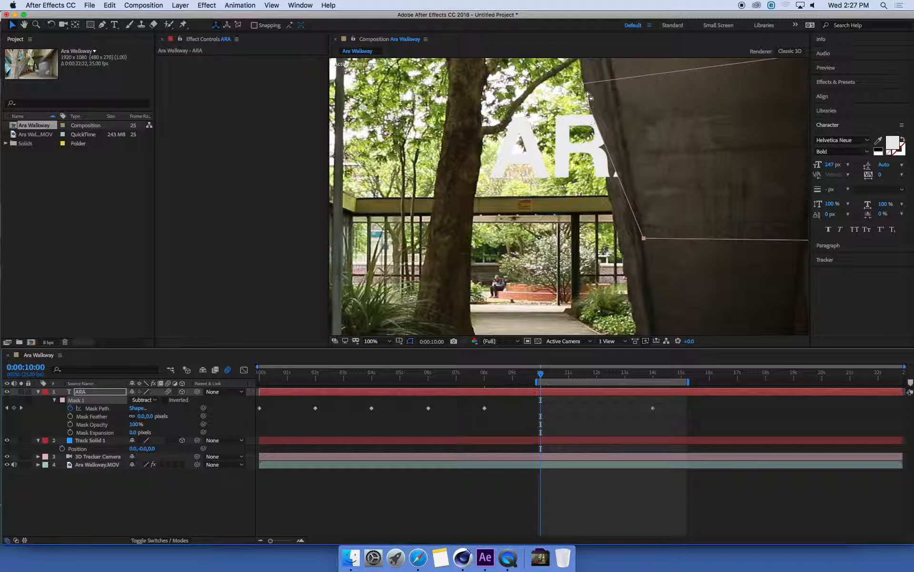
pyautogui.moveTo(644, 237); pyautogui.dragTo(620, 240)
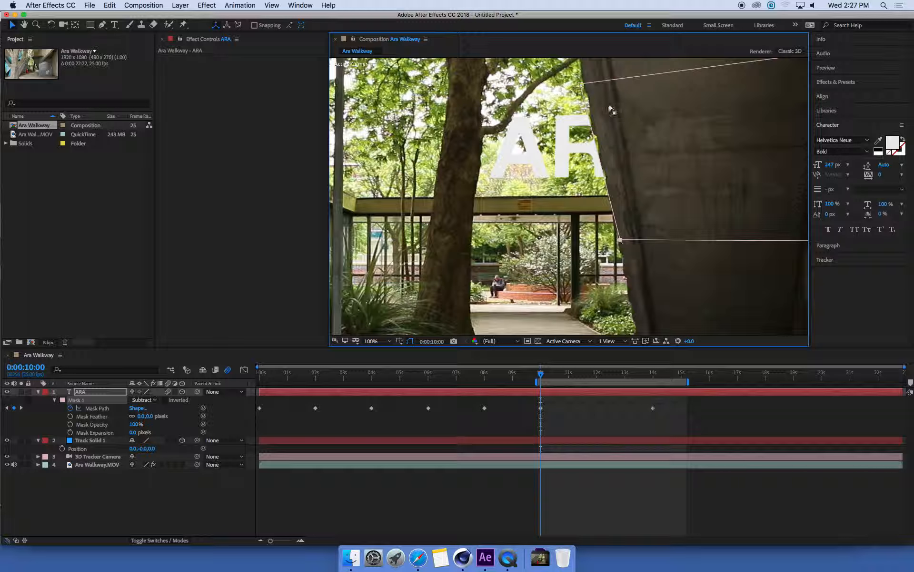
pyautogui.moveTo(583, 85); pyautogui.dragTo(585, 87)
pyautogui.moveTo(620, 239); pyautogui.dragTo(622, 242)
pyautogui.moveTo(146, 416); pyautogui.dragTo(151, 418)
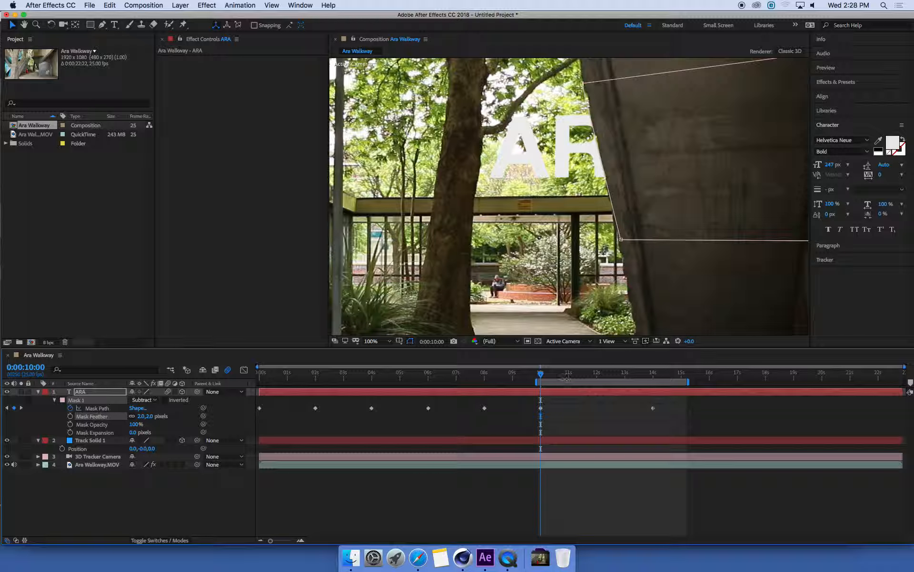
# At 0:00:12:00, reposition the mask's upper-left and lower-left vertices so its side follows the pillar's near-vertical edge
pyautogui.click(597, 376)
pyautogui.moveTo(596, 375); pyautogui.dragTo(597, 375)
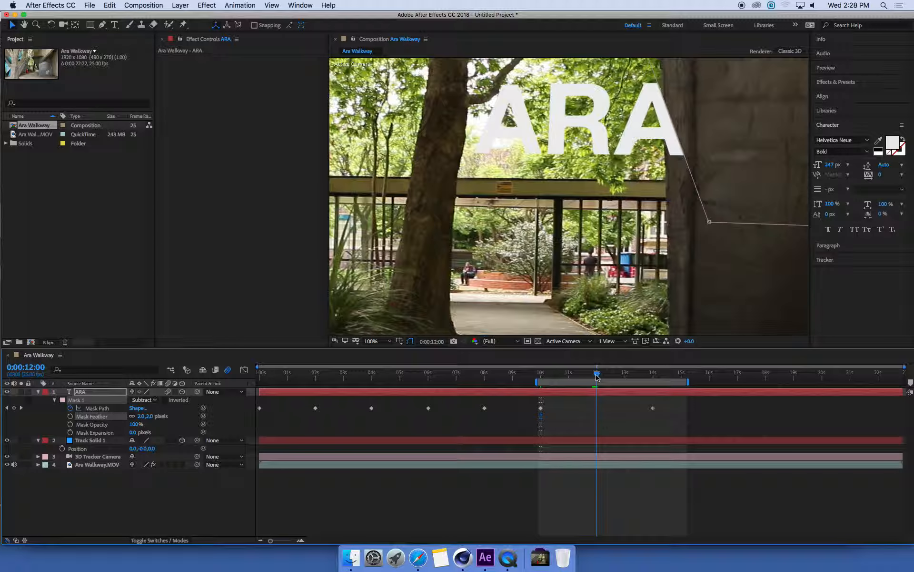
pyautogui.press('space')
pyautogui.moveTo(693, 140); pyautogui.dragTo(636, 205)
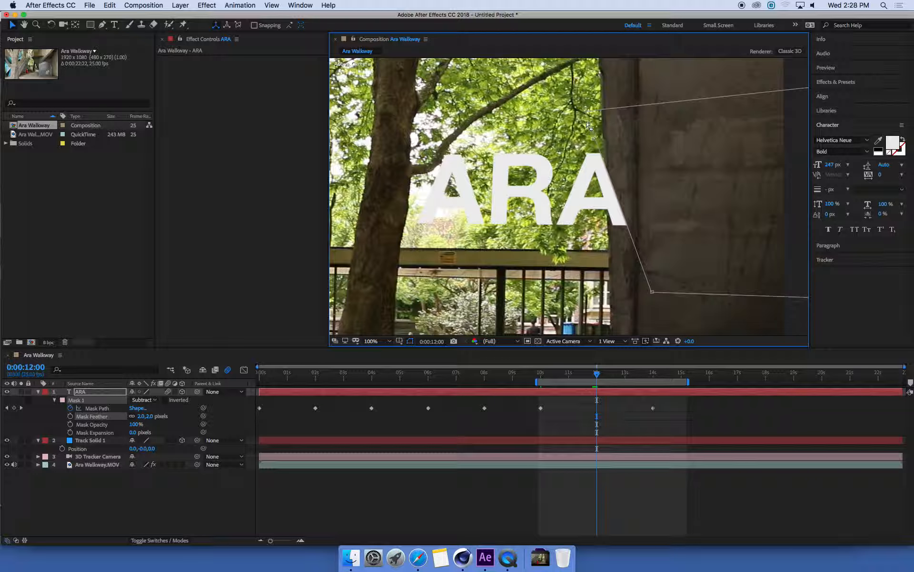
pyautogui.moveTo(587, 115); pyautogui.dragTo(600, 111)
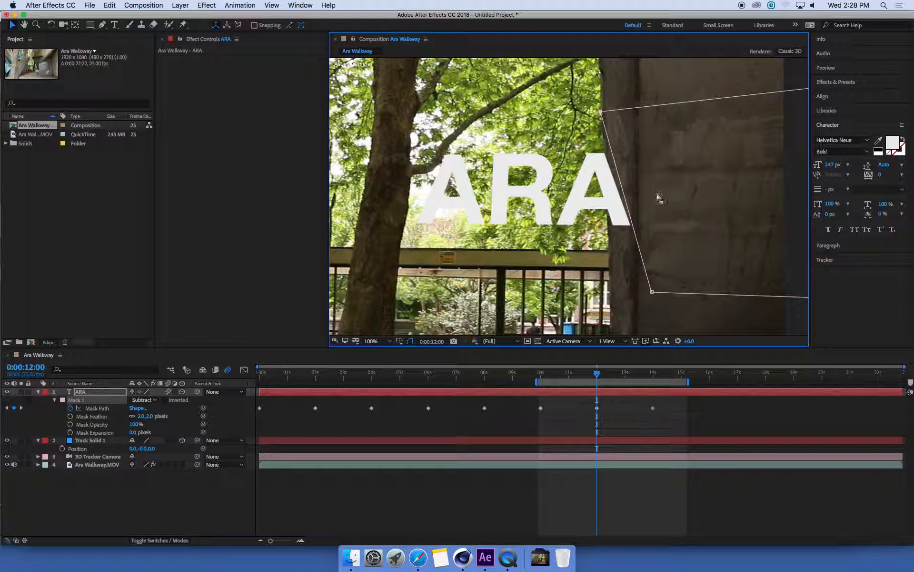
pyautogui.moveTo(650, 293); pyautogui.dragTo(613, 294)
# Set the work area to run from the start of the composition to just past the 0:00:14:00 mask keyframe
pyautogui.moveTo(610, 374); pyautogui.dragTo(636, 377)
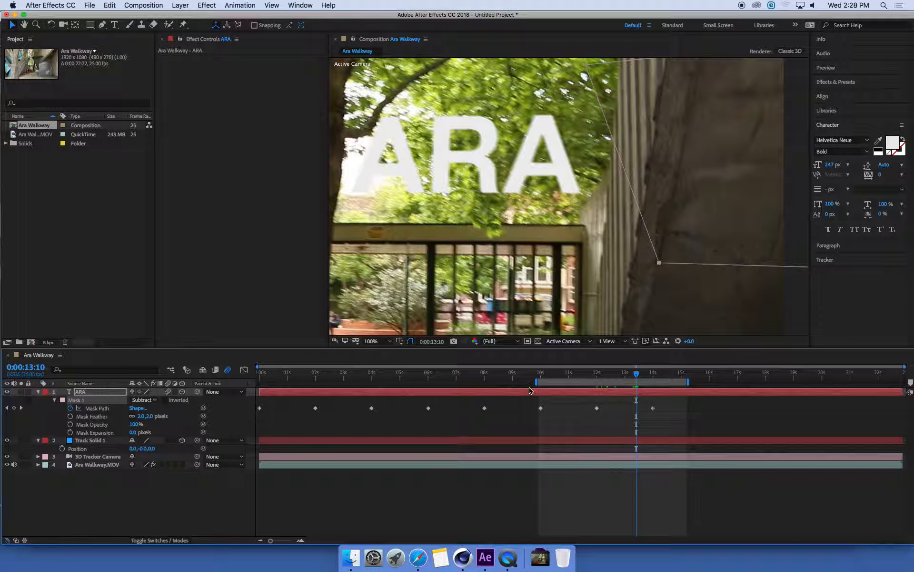
pyautogui.moveTo(536, 384); pyautogui.dragTo(188, 395)
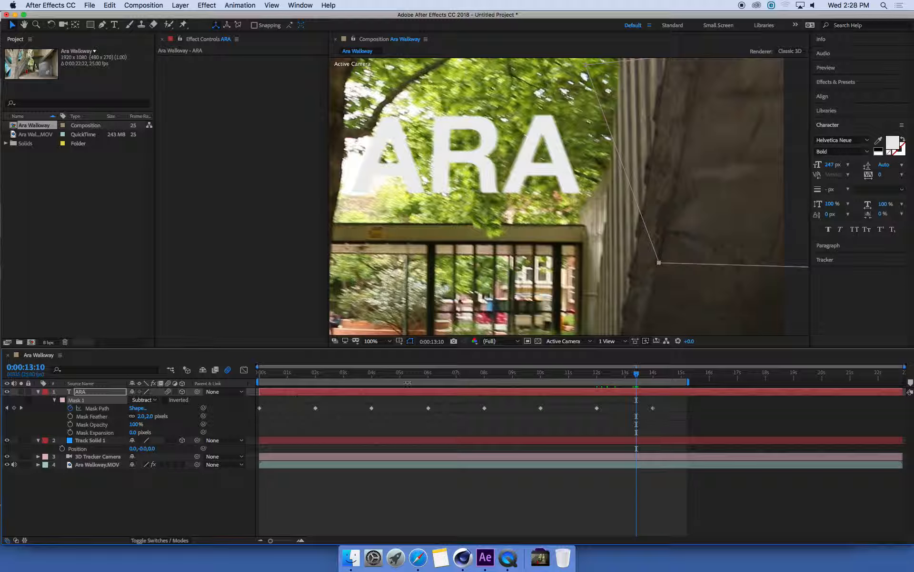
pyautogui.moveTo(688, 382); pyautogui.dragTo(656, 384)
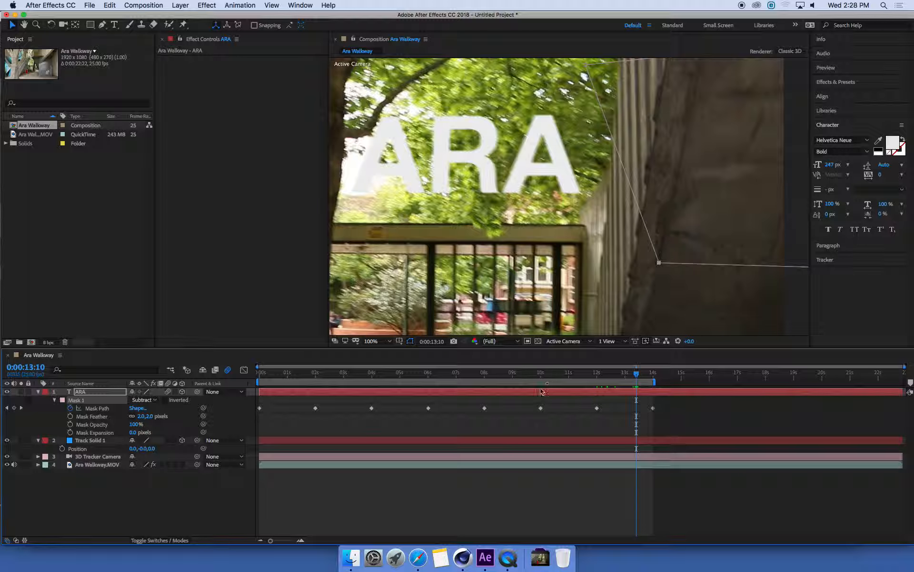
pyautogui.moveTo(656, 383); pyautogui.dragTo(659, 383)
# Preview the work area with the full frame in view to check the text passing behind the pillar
pyautogui.scroll(-2, 529, 187)
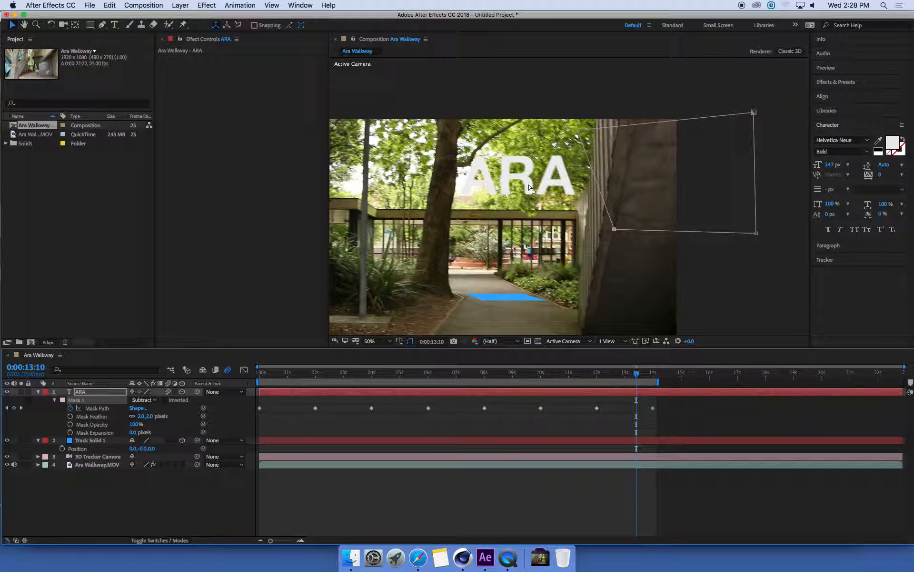
pyautogui.moveTo(551, 223); pyautogui.dragTo(678, 171)
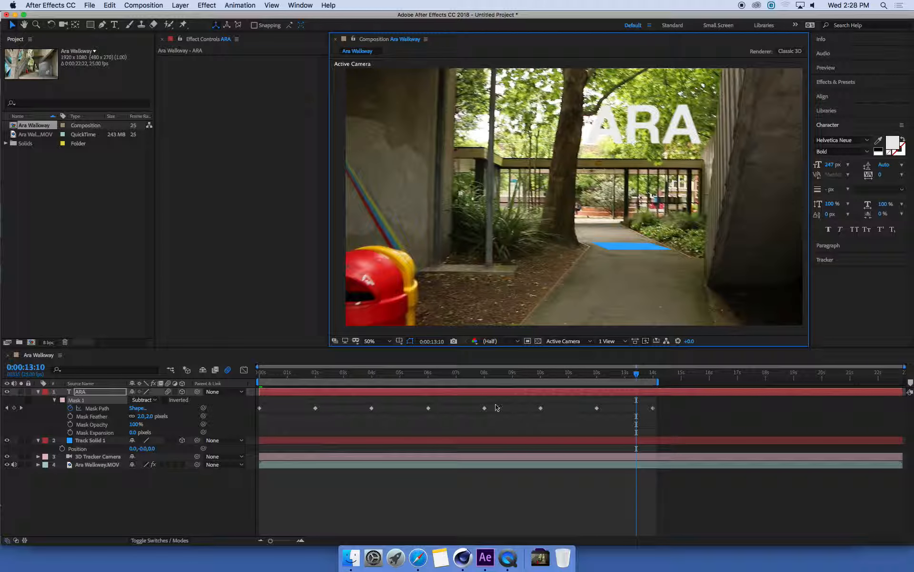
pyautogui.press('space')
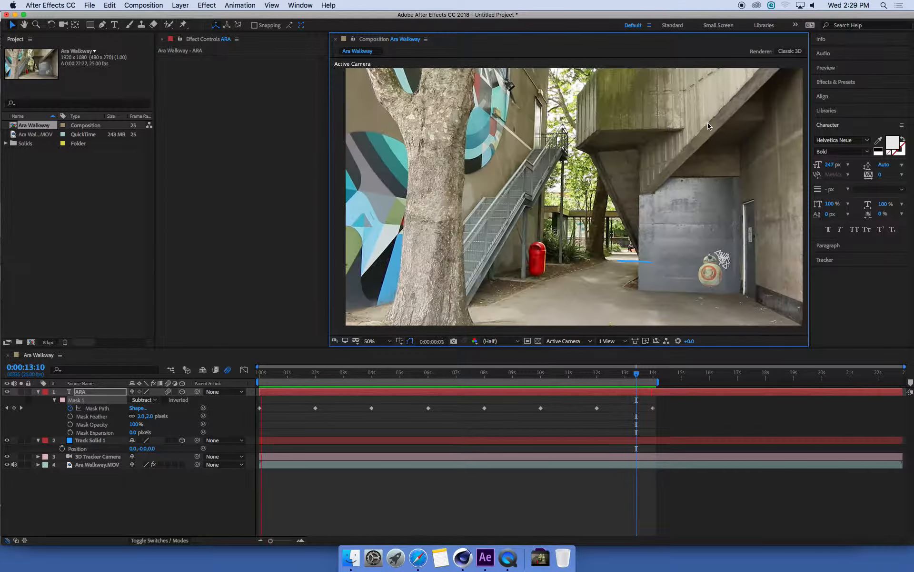
# At 0:00:11:00, add a corrective Mask Path keyframe by shifting the mask's two left vertices outward to the pillar edge
pyautogui.moveTo(506, 379); pyautogui.dragTo(572, 380)
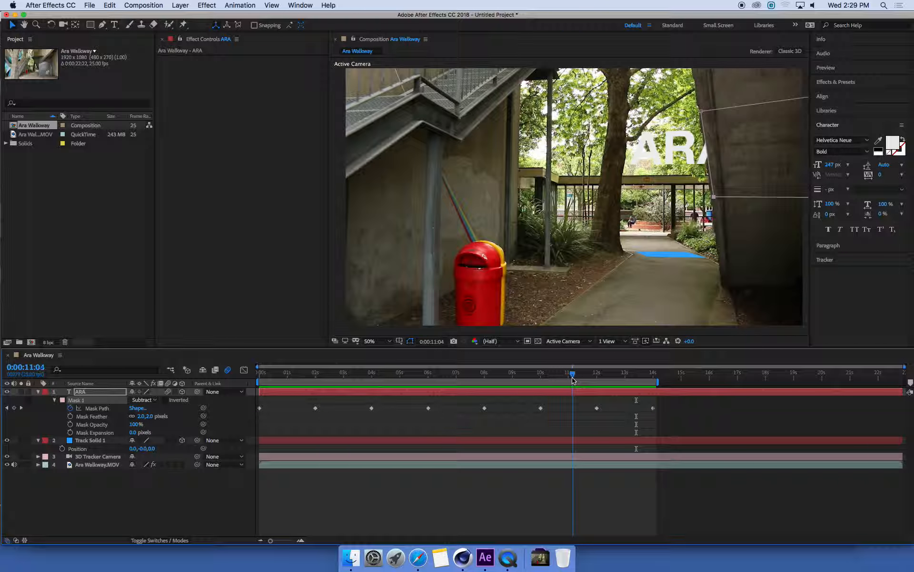
pyautogui.moveTo(572, 379); pyautogui.dragTo(571, 380)
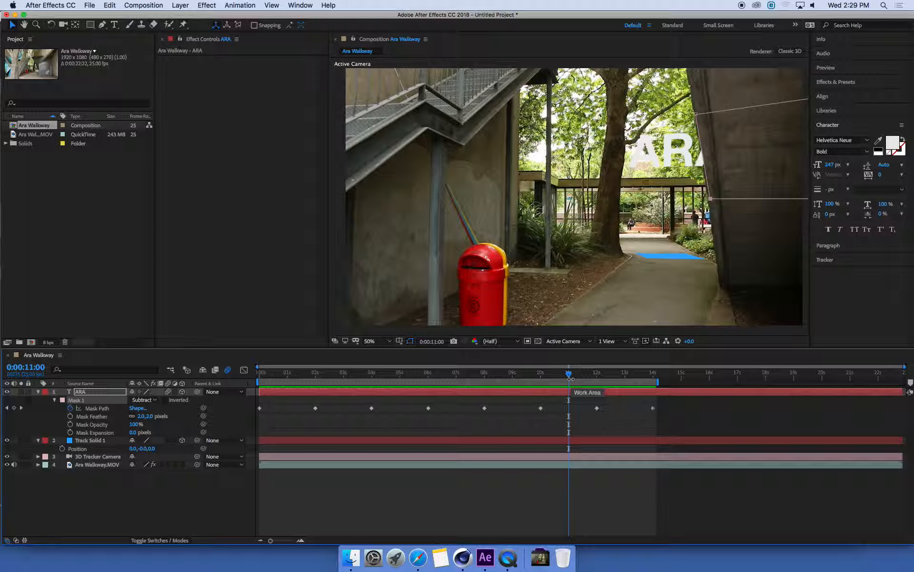
pyautogui.press('.')
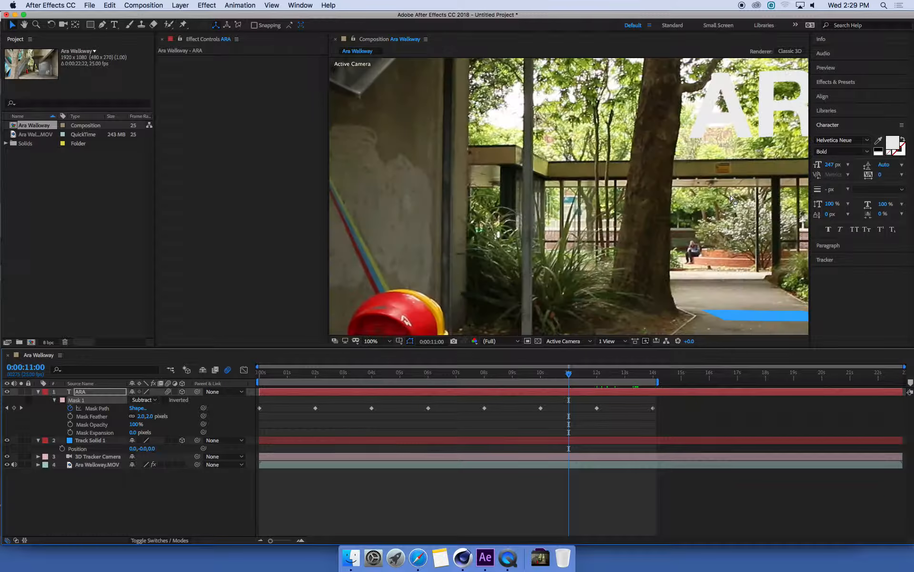
pyautogui.hscroll(10, 681, 197)
pyautogui.scroll(3, 681, 197)
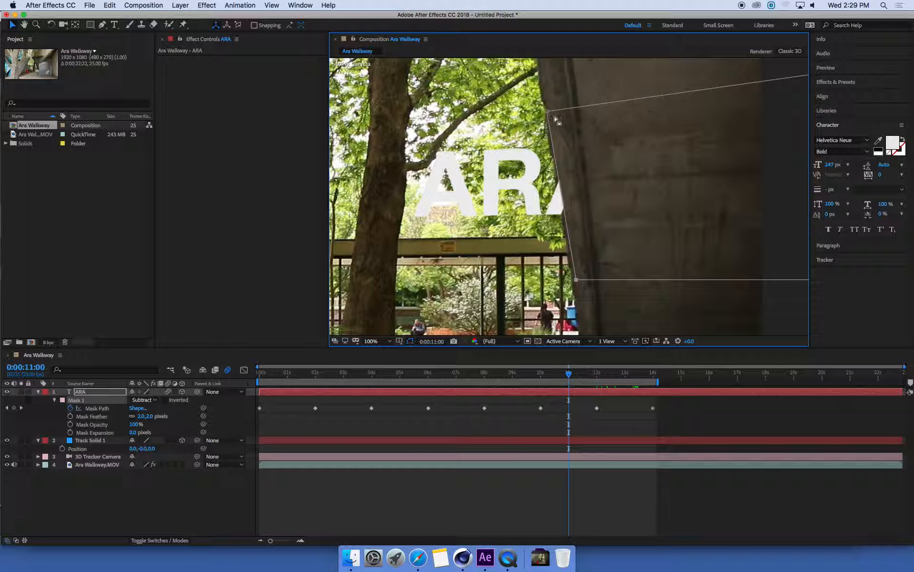
pyautogui.moveTo(549, 114); pyautogui.dragTo(547, 114)
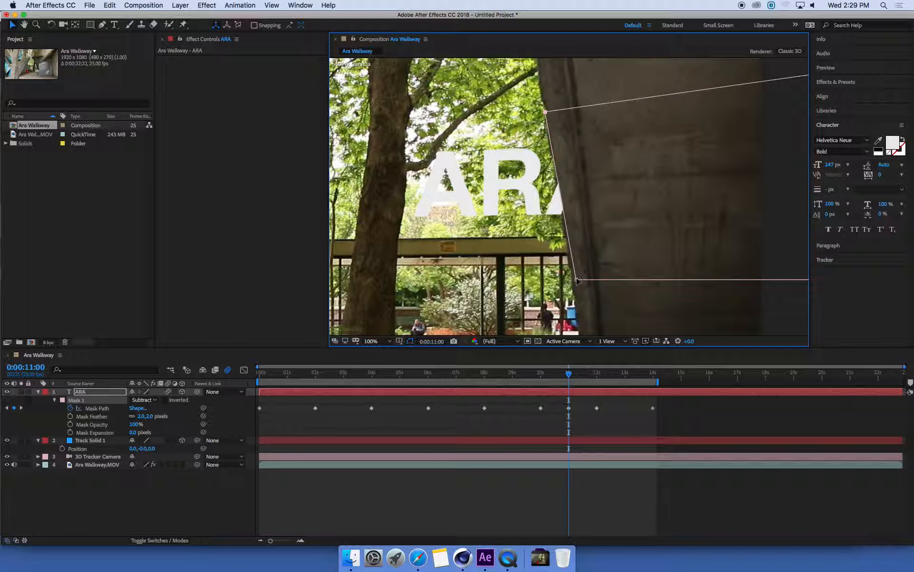
pyautogui.moveTo(575, 279); pyautogui.dragTo(568, 279)
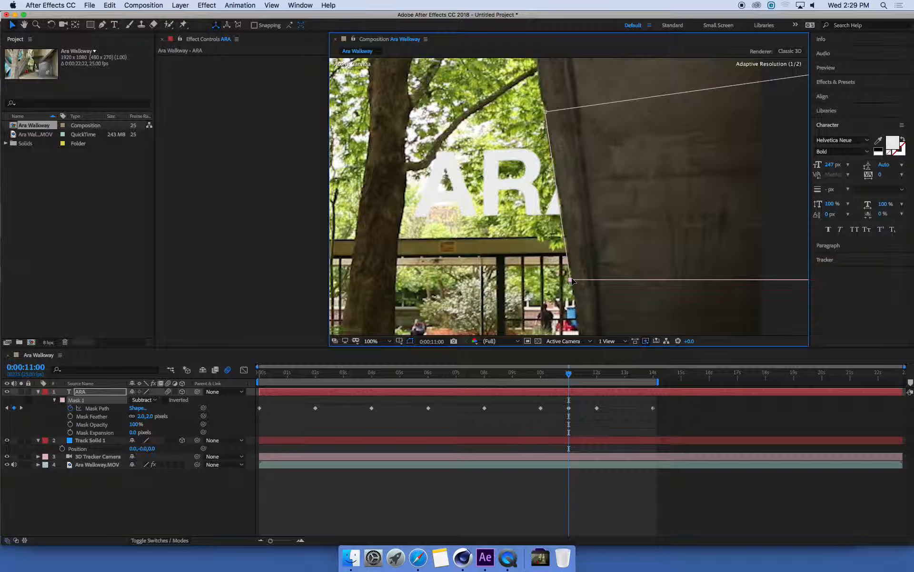
# Play back the full frame again to check the mask with its correction at 0:00:11:00
pyautogui.press(',')
pyautogui.press(',')
pyautogui.moveTo(598, 196); pyautogui.dragTo(681, 164)
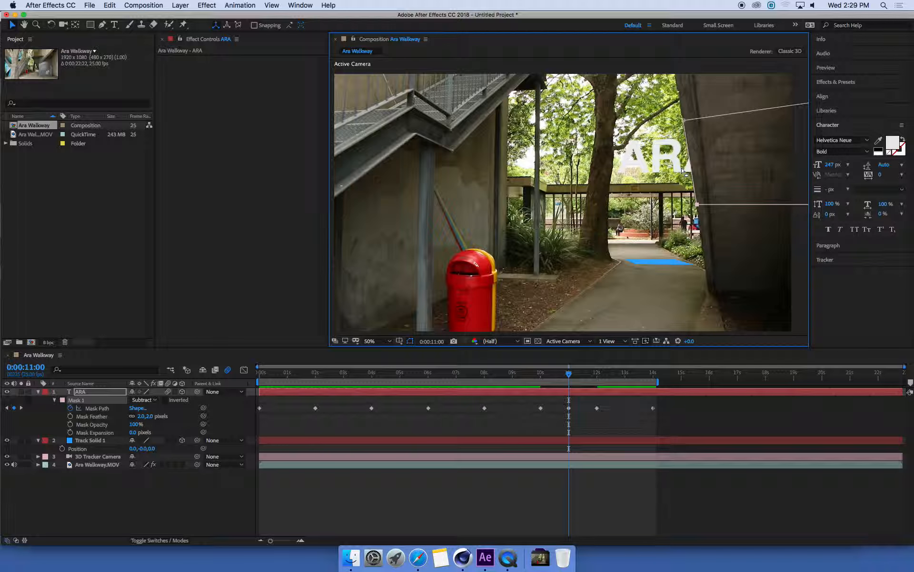
pyautogui.press('space')
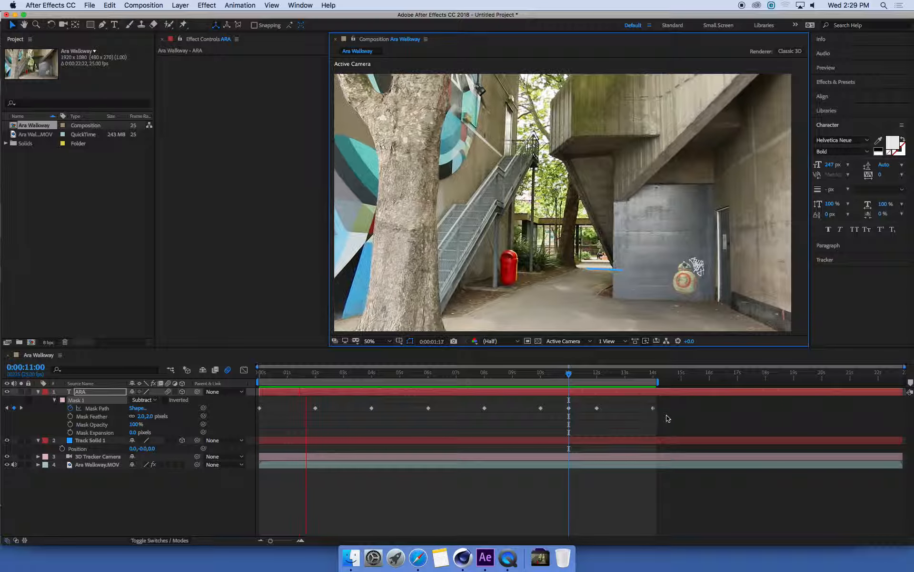